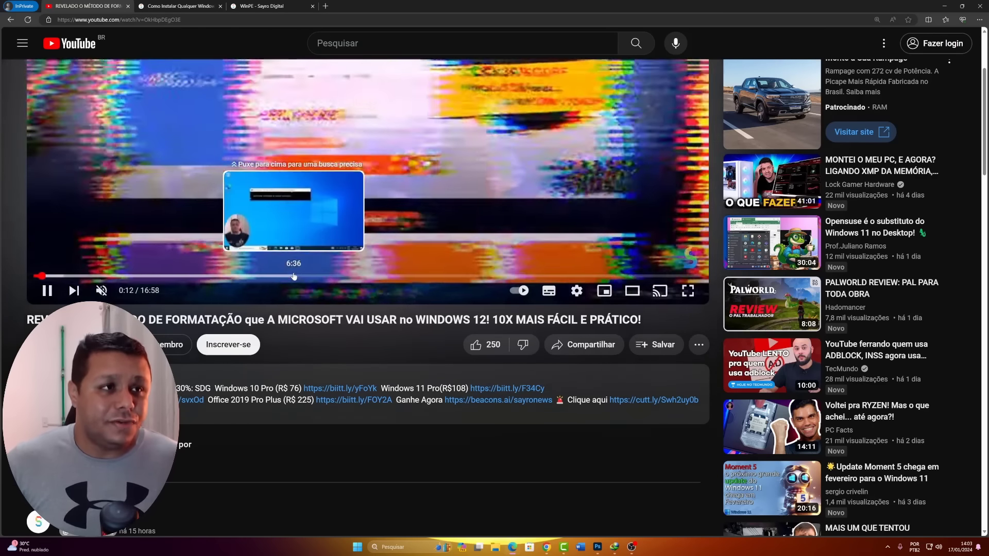
Skip the YouTube video ahead to about 6:51 and pause it during the ISO extraction part.
click(304, 276)
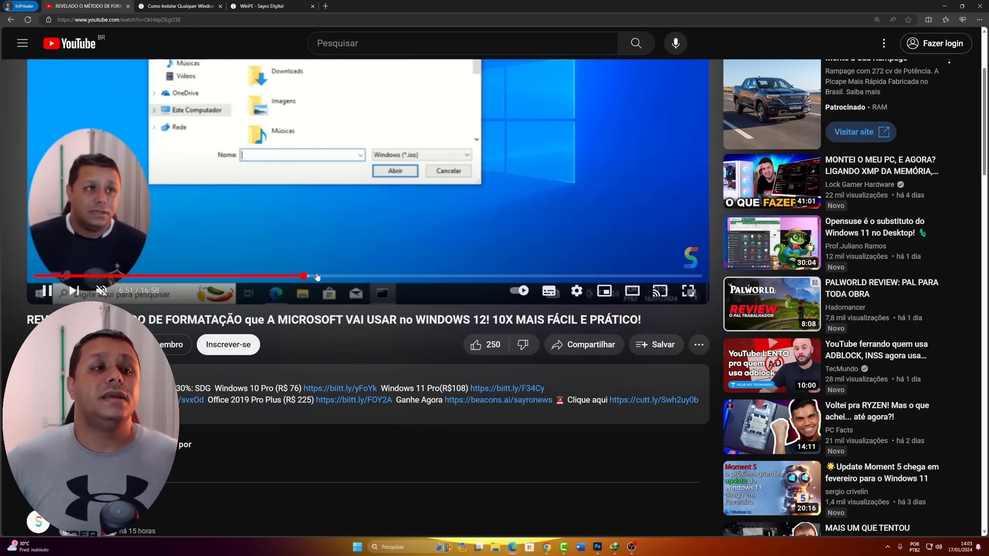
scroll(343, 293, up, 3)
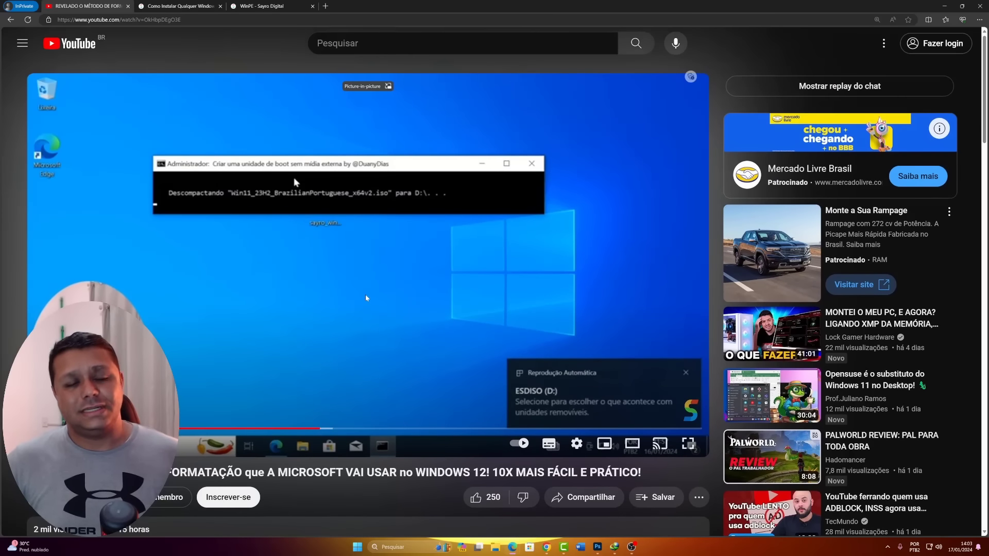
click(366, 294)
Look through the comments below the video, including the pinned comment with the download links, and highlight the comment count heading.
scroll(374, 297, down, 5)
scroll(381, 309, down, 3)
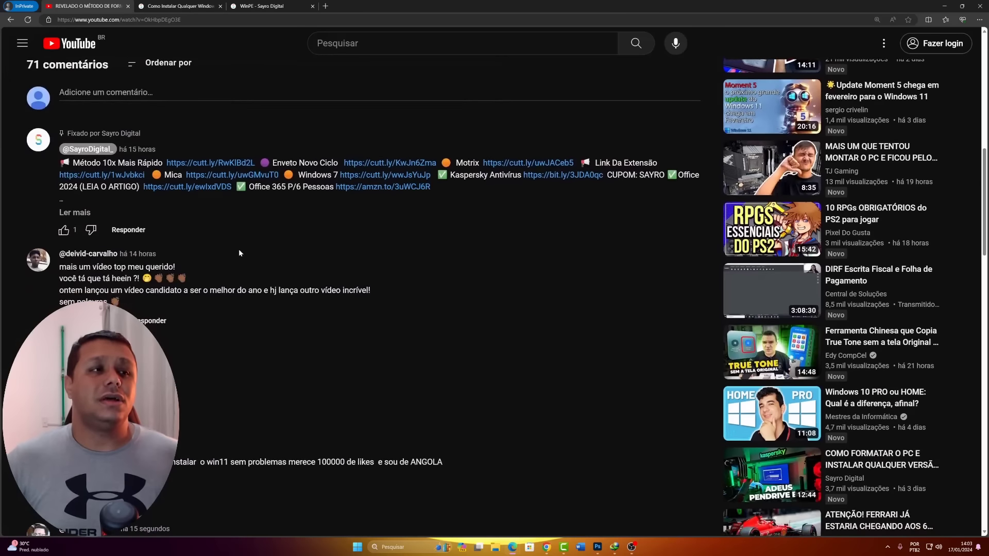
scroll(238, 248, up, 1)
drag(27, 140, 117, 146)
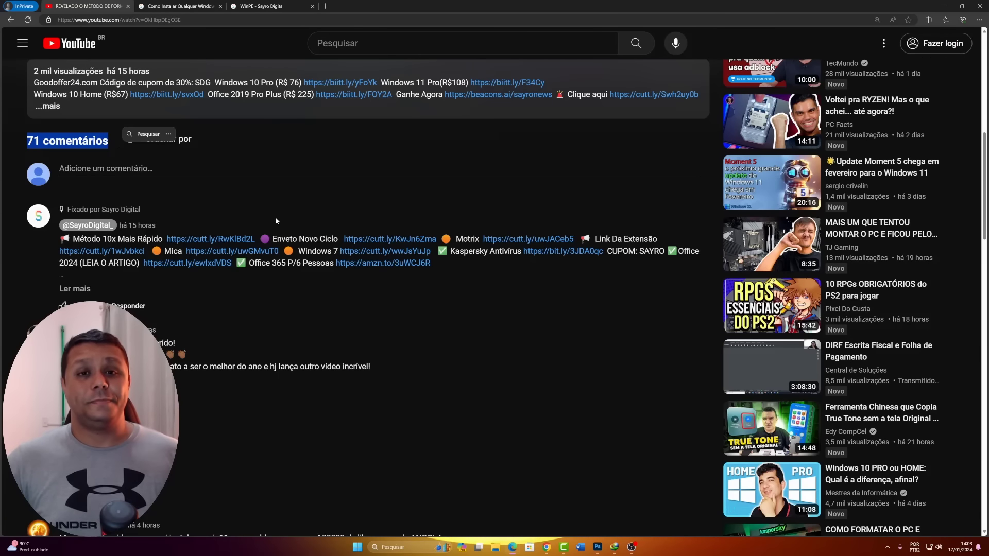
scroll(299, 217, up, 5)
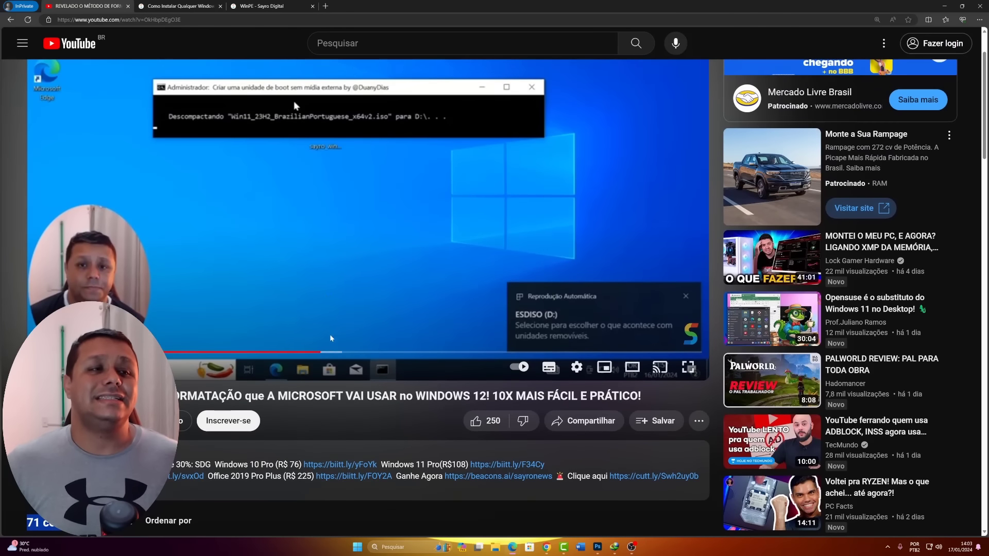
Skip further through the video, past the part showing the ESD-ISO (D:) drive, and pause it.
click(334, 352)
click(348, 356)
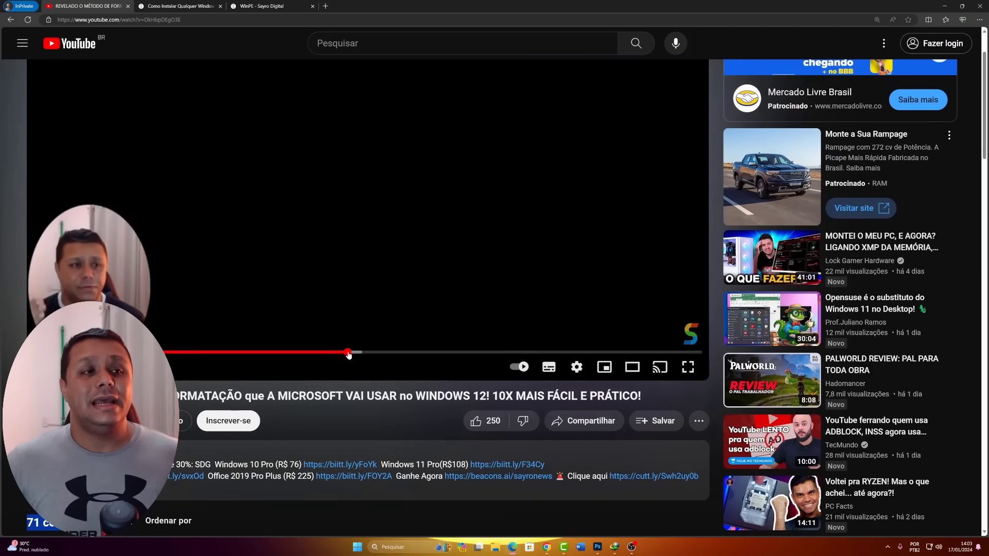
click(335, 353)
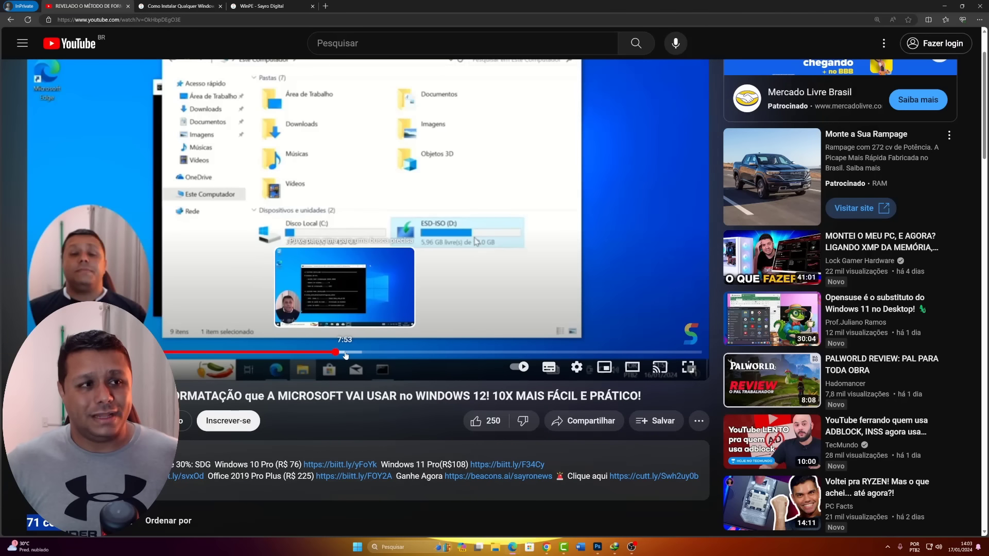
scroll(360, 318, up, 1)
click(360, 318)
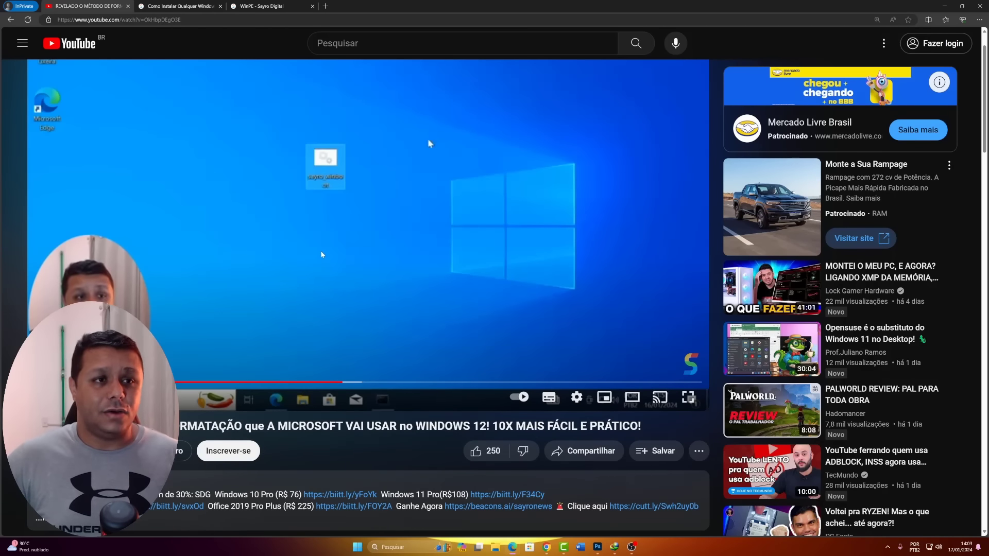
click(320, 250)
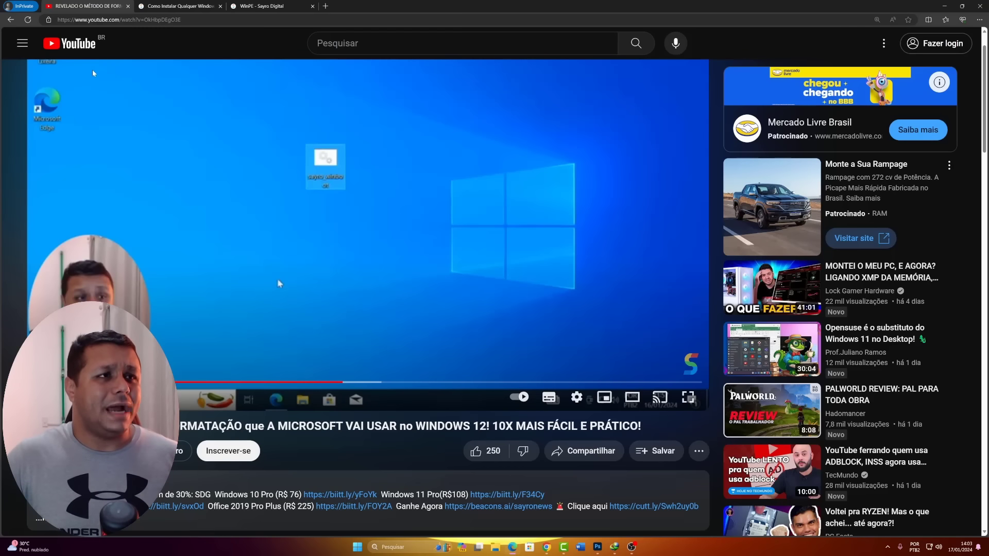
Close the YouTube video tab and highlight the title of the article on installing Windows without a boot pen drive.
click(128, 6)
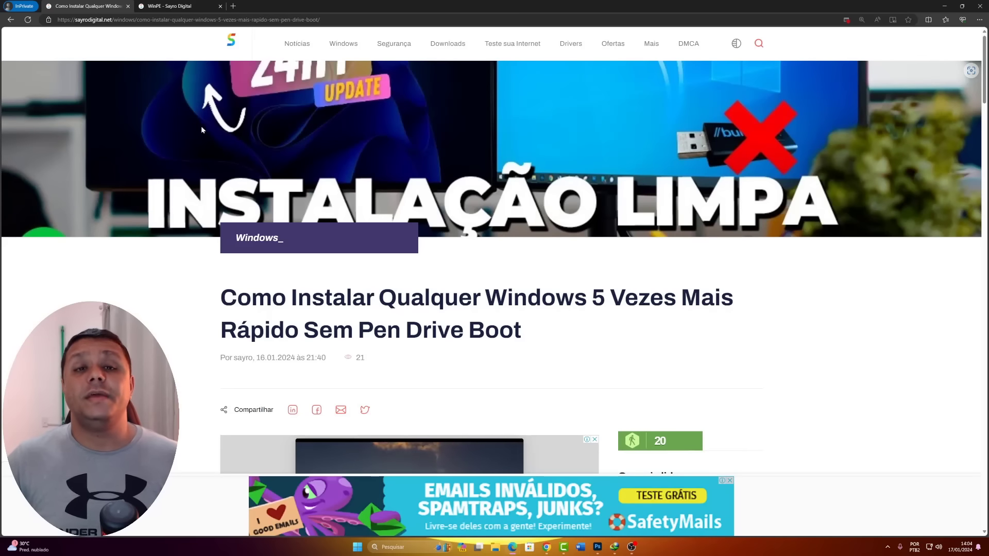
scroll(319, 223, down, 3)
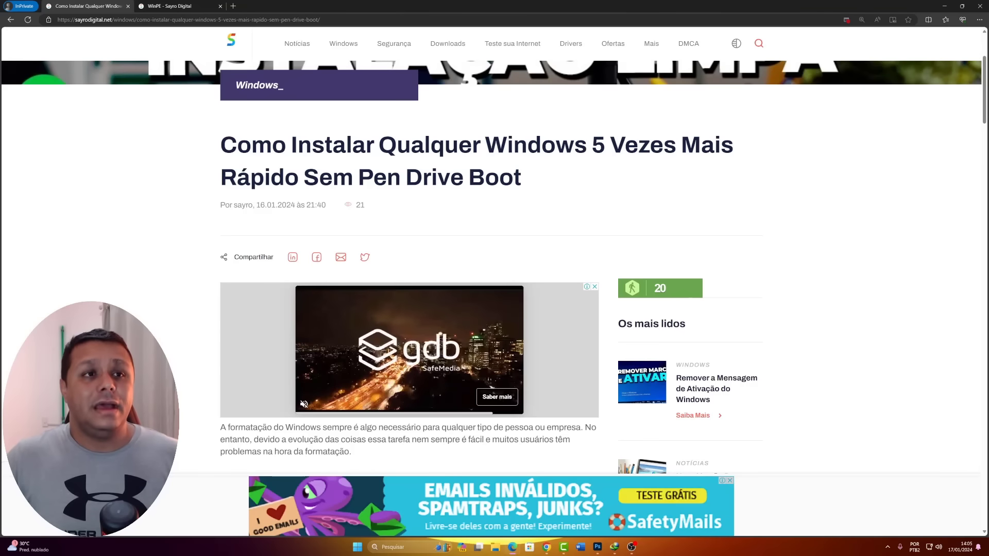
drag(521, 178, 200, 132)
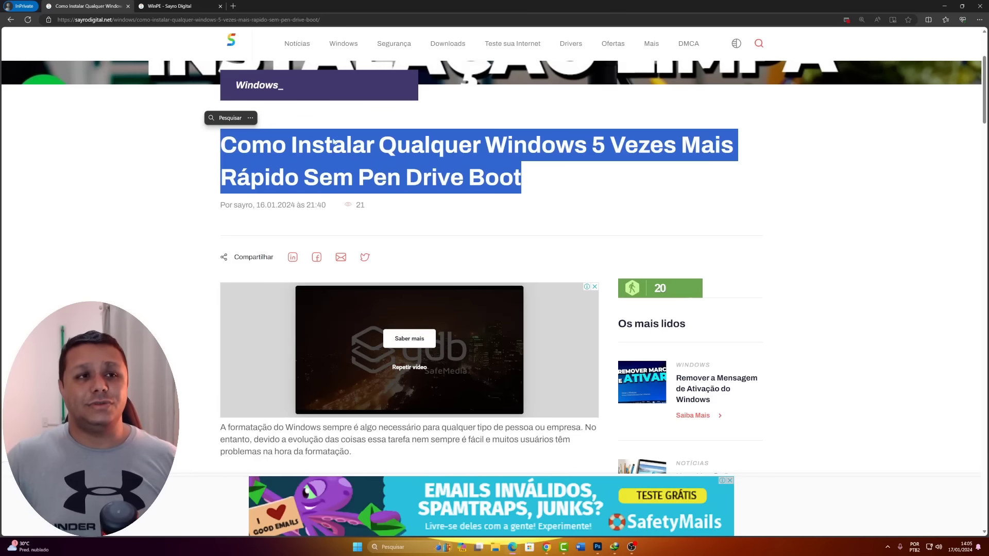
click(562, 197)
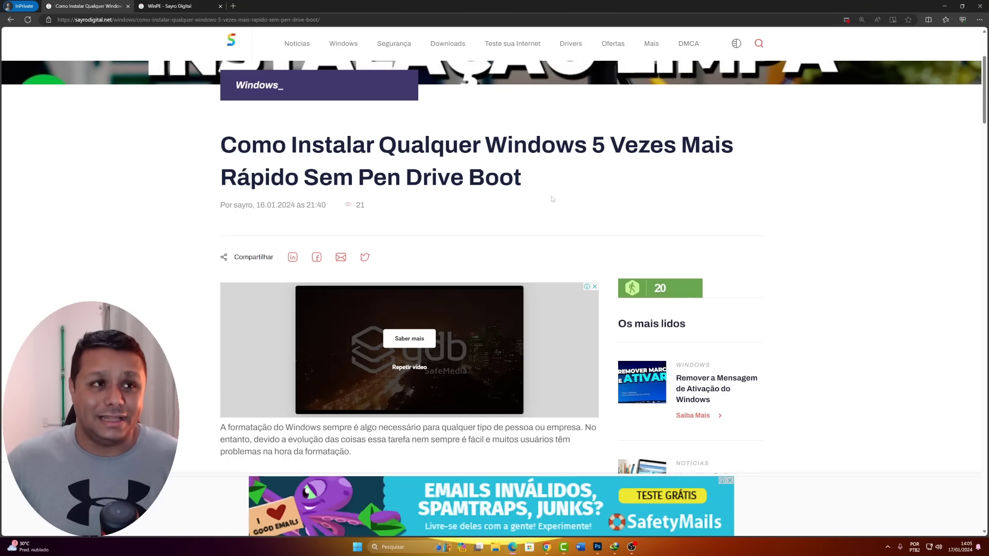
scroll(544, 197, up, 3)
scroll(543, 196, down, 3)
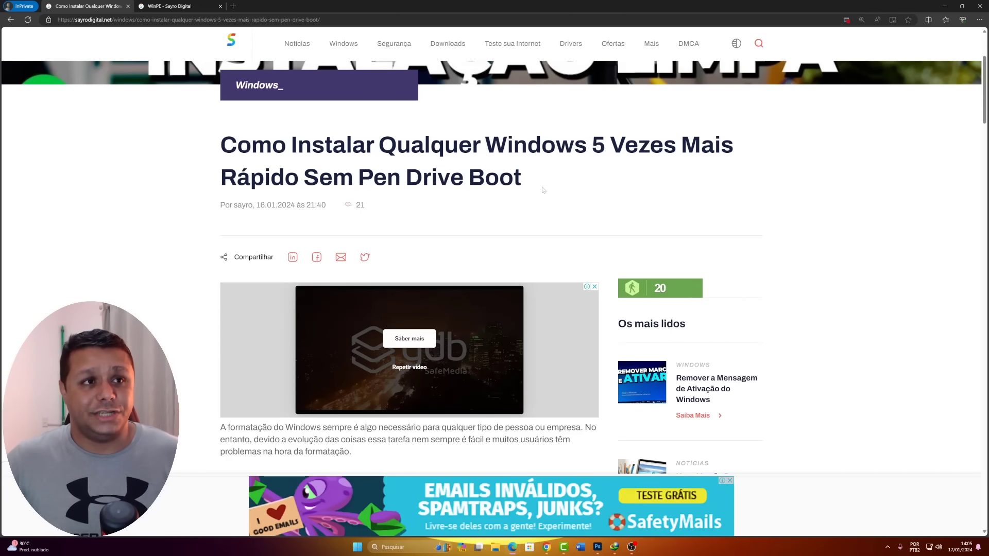
drag(543, 190, 206, 150)
Read through the article past its Download section and highlight the passage under "O script é oficial Microsoft?".
scroll(326, 237, down, 4)
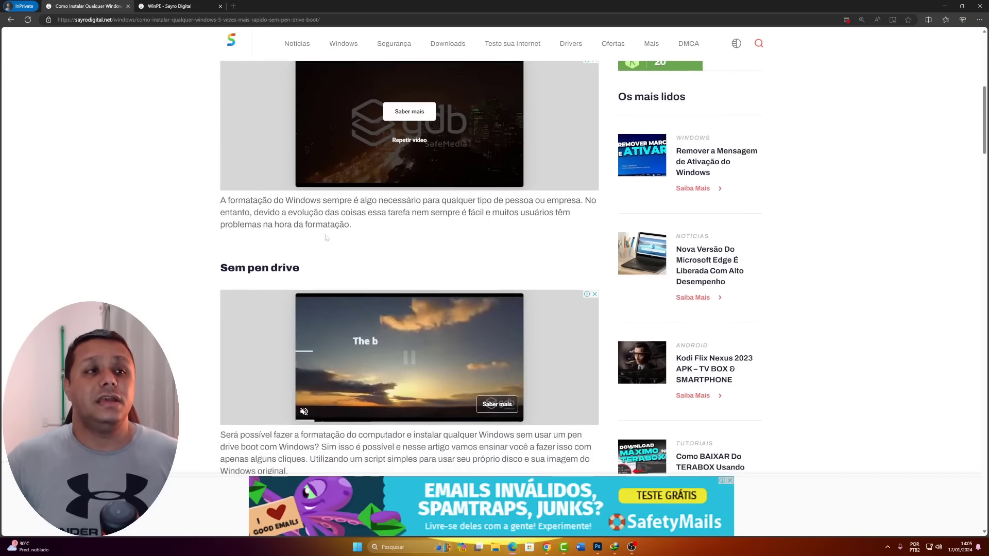
scroll(326, 238, down, 4)
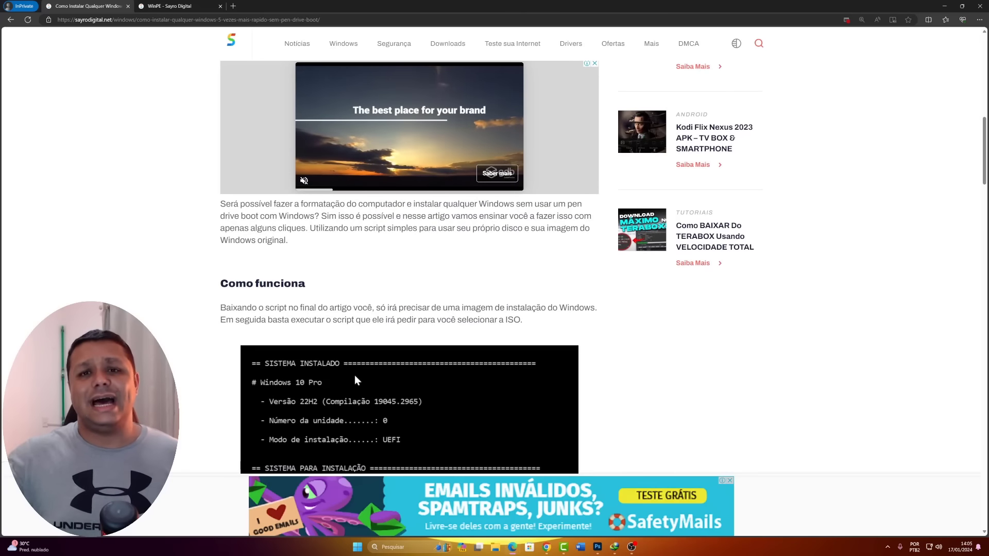
scroll(306, 237, down, 4)
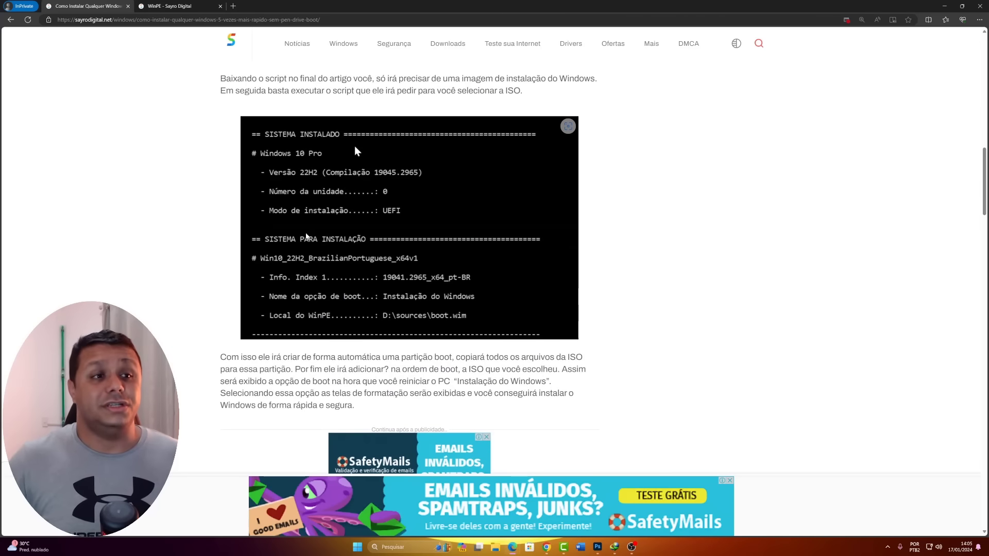
scroll(306, 236, down, 16)
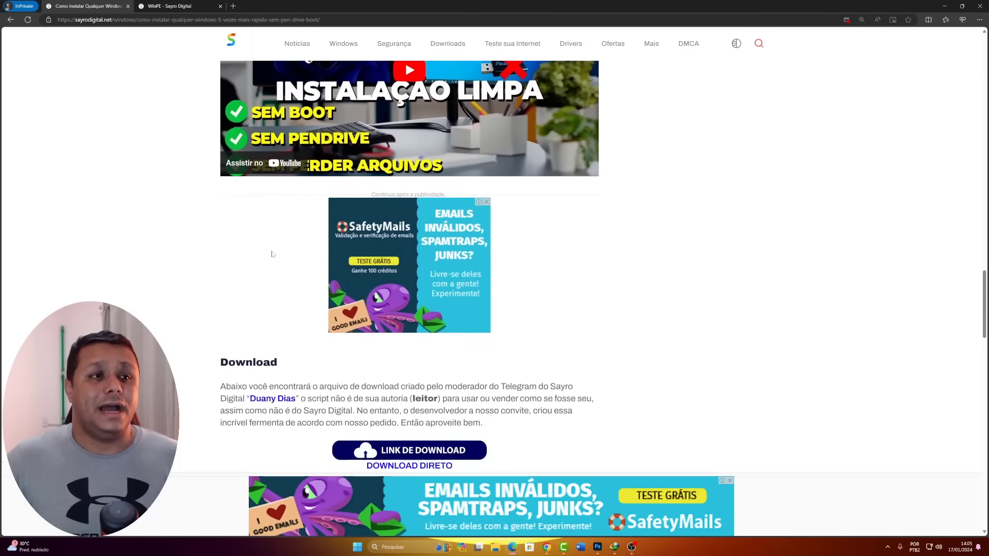
scroll(273, 254, down, 4)
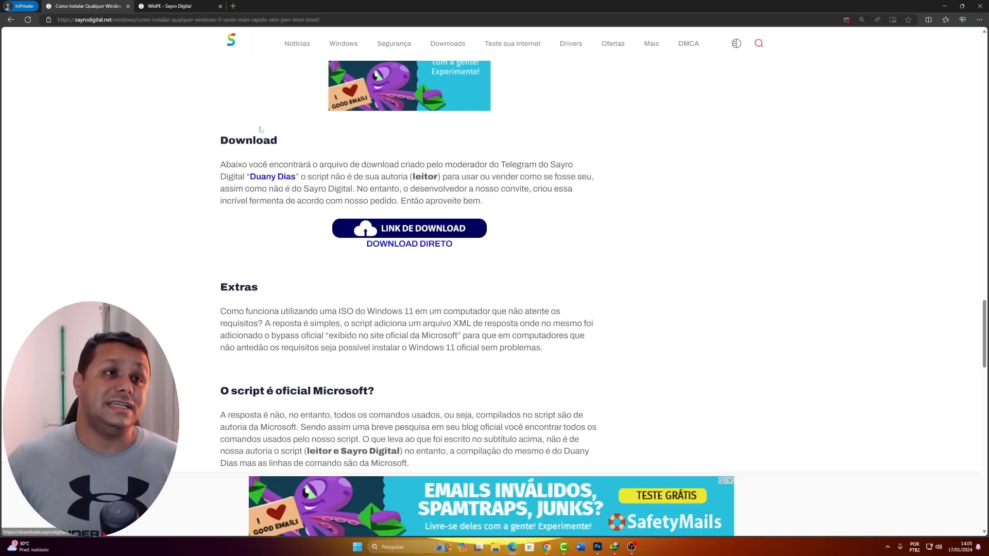
scroll(238, 161, down, 3)
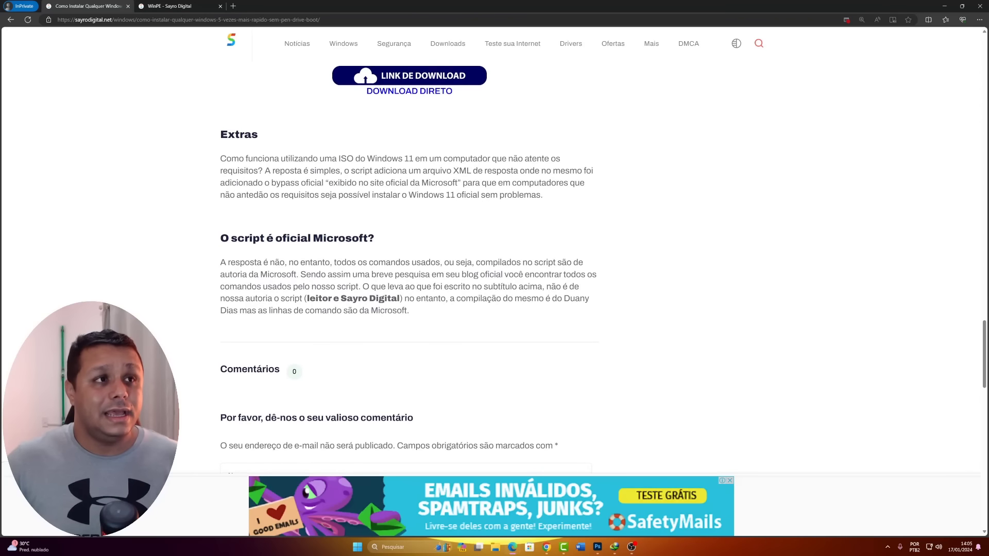
drag(237, 231, 398, 286)
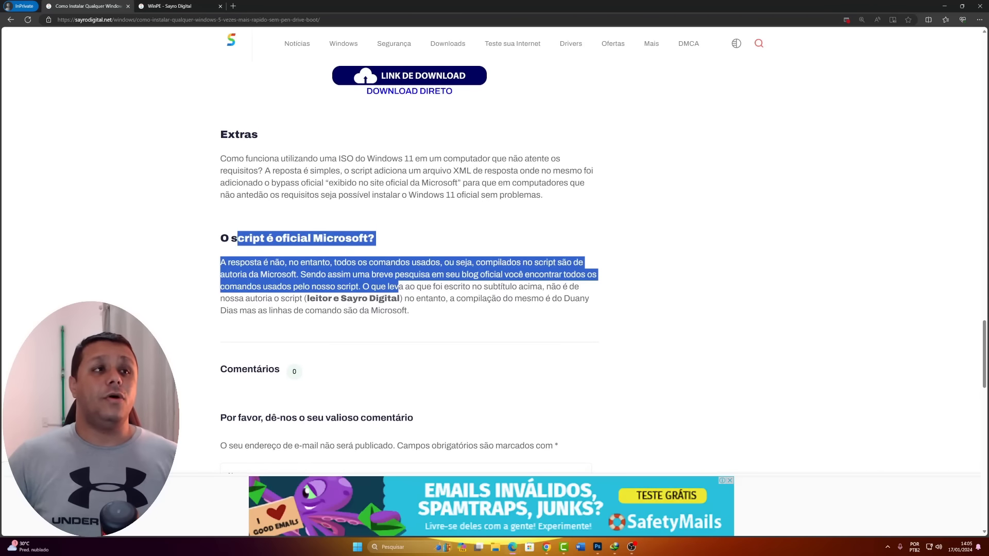
From the Sayro Digital WinPE page, open the "nesse link" link under Criar Windows PE in a new tab and accept the Microsoft site's cookies.
click(162, 8)
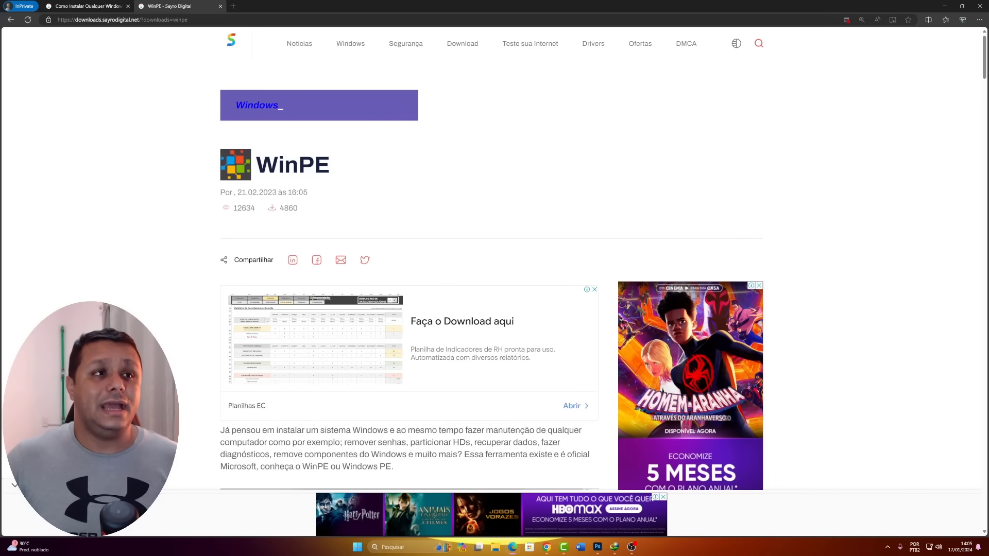
drag(278, 164, 332, 165)
scroll(338, 231, down, 8)
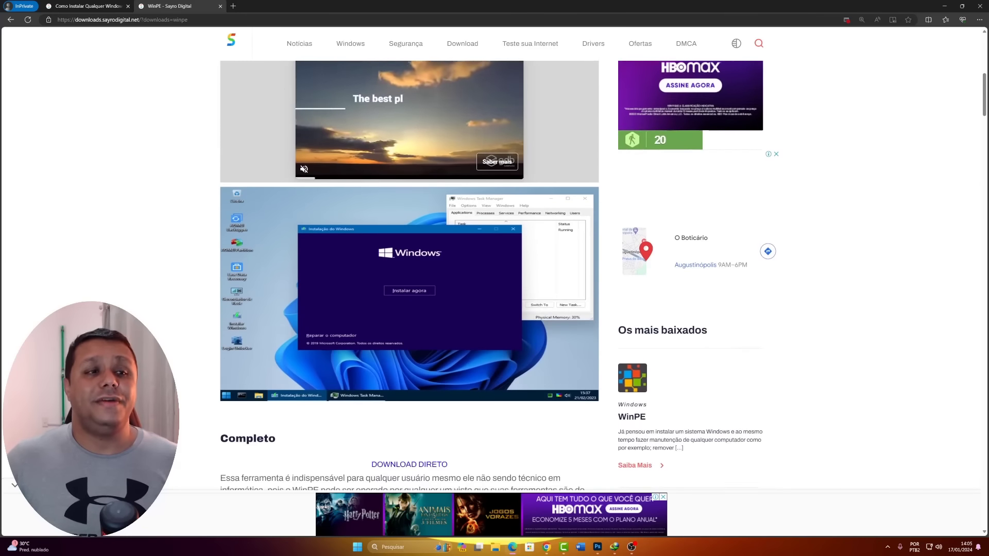
scroll(338, 232, down, 5)
middle_click(280, 343)
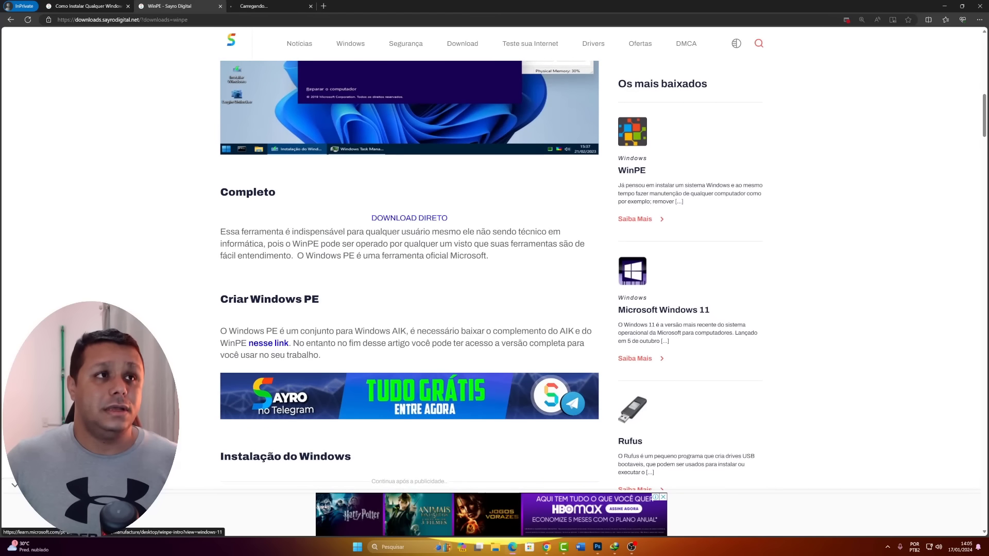
click(272, 5)
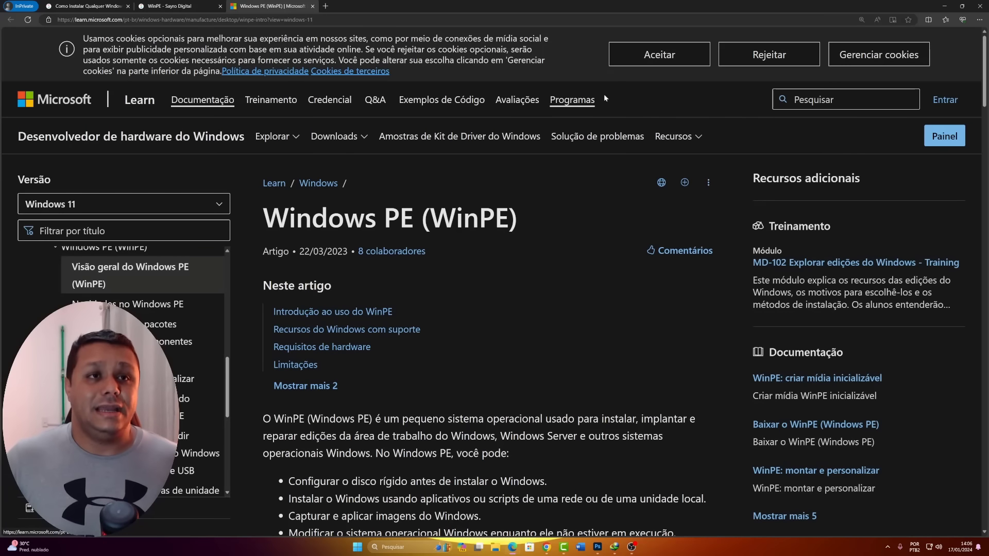
click(664, 54)
Return to the WinPE page, examine its Windows PE 10, Windows PE 11 and WPE Dual downloads, and highlight the WPE Dual heading.
click(190, 6)
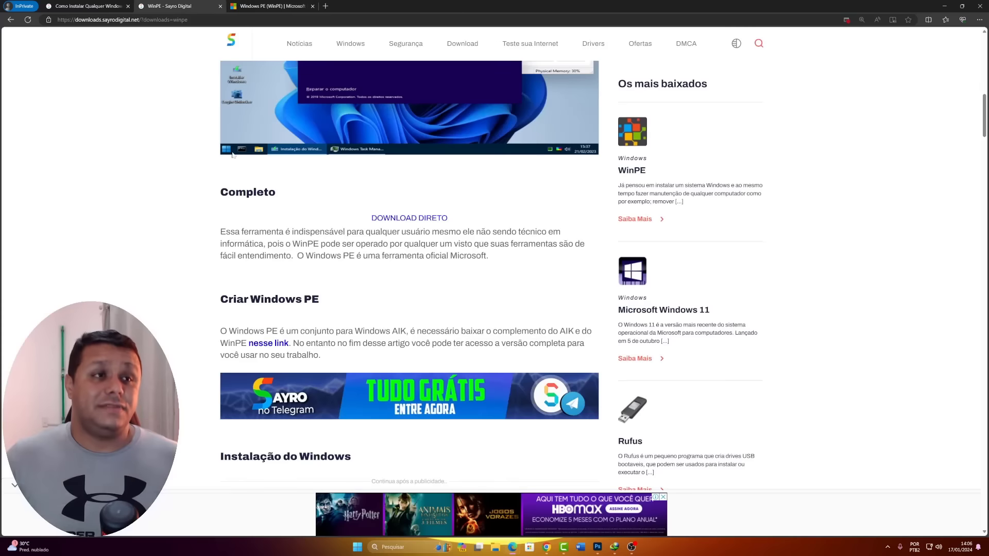
scroll(272, 241, down, 3)
scroll(272, 240, down, 15)
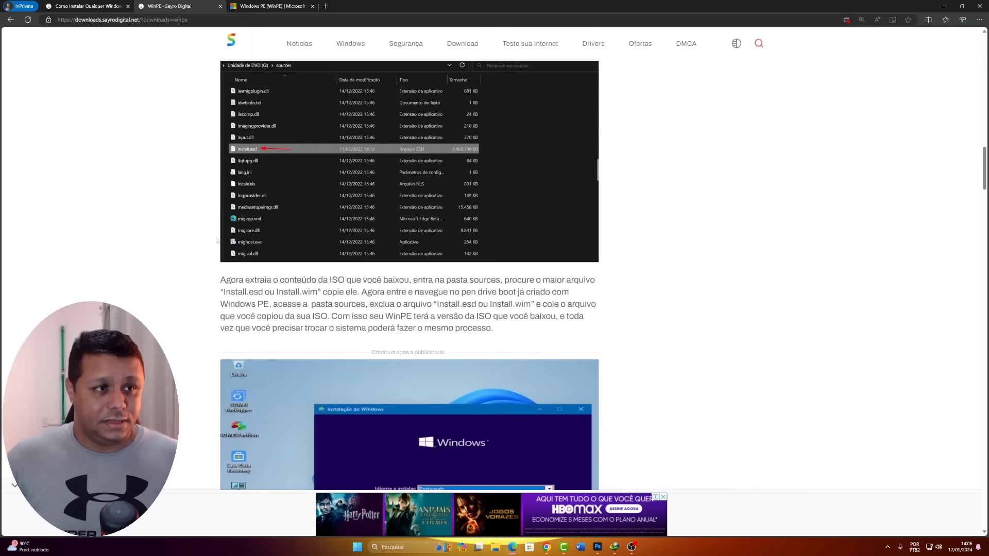
scroll(214, 240, down, 18)
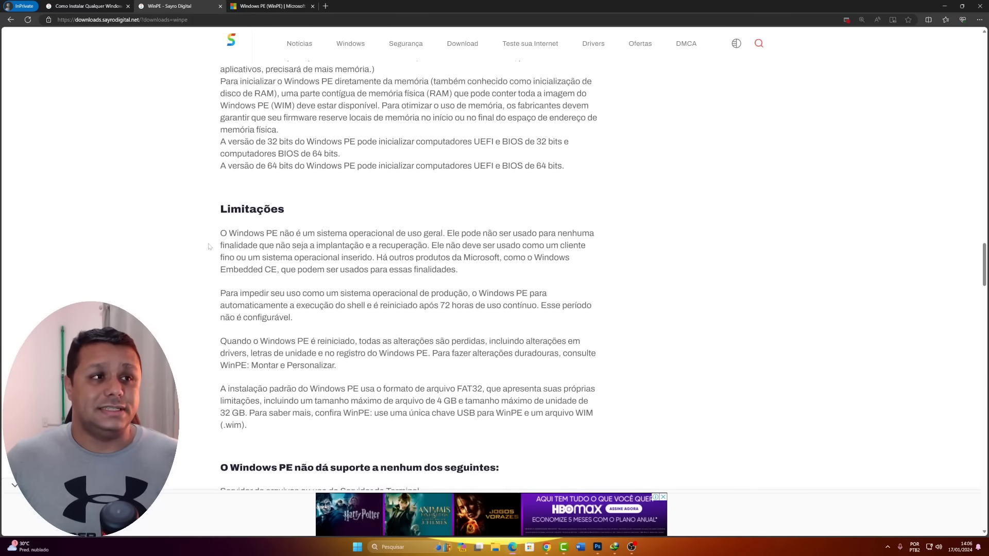
scroll(208, 248, up, 3)
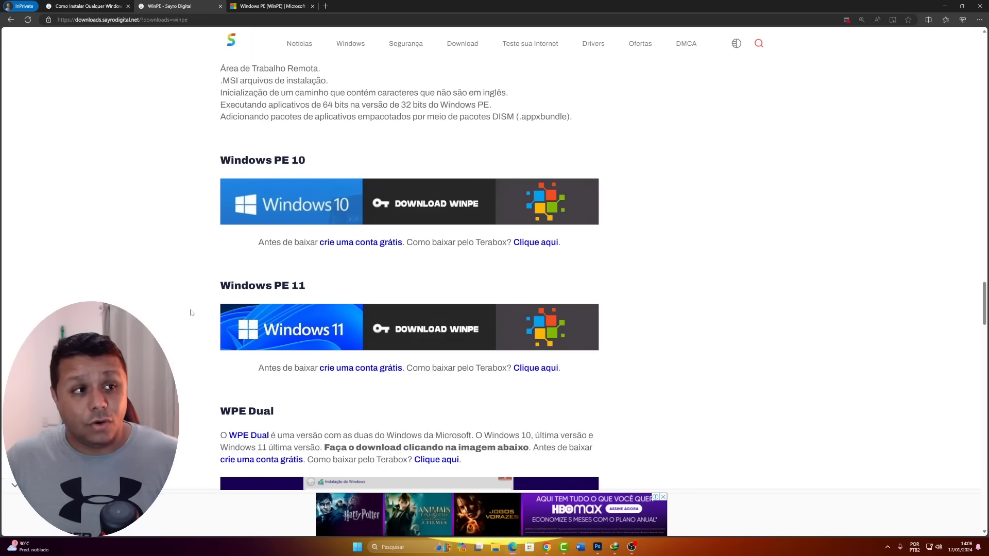
scroll(193, 313, down, 5)
scroll(232, 202, up, 5)
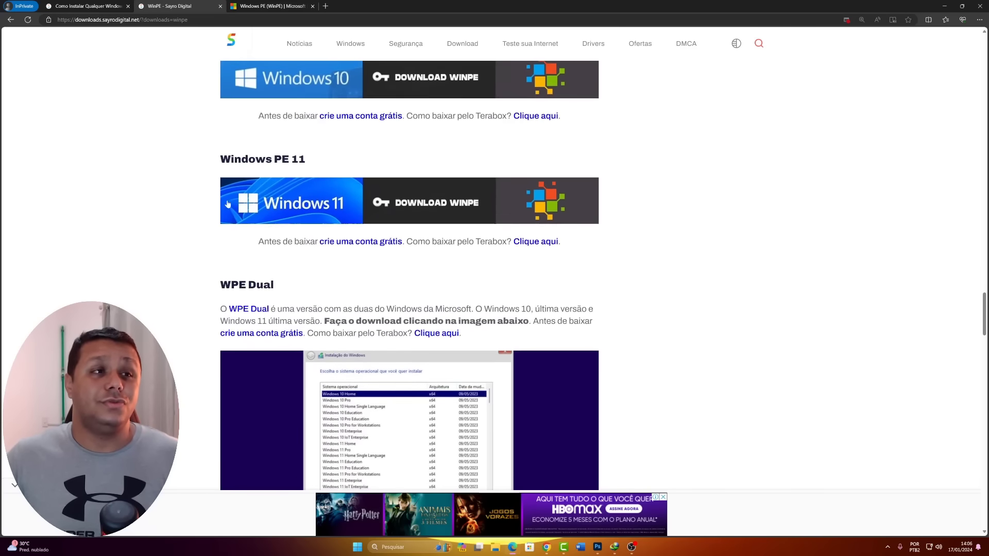
scroll(252, 270, down, 4)
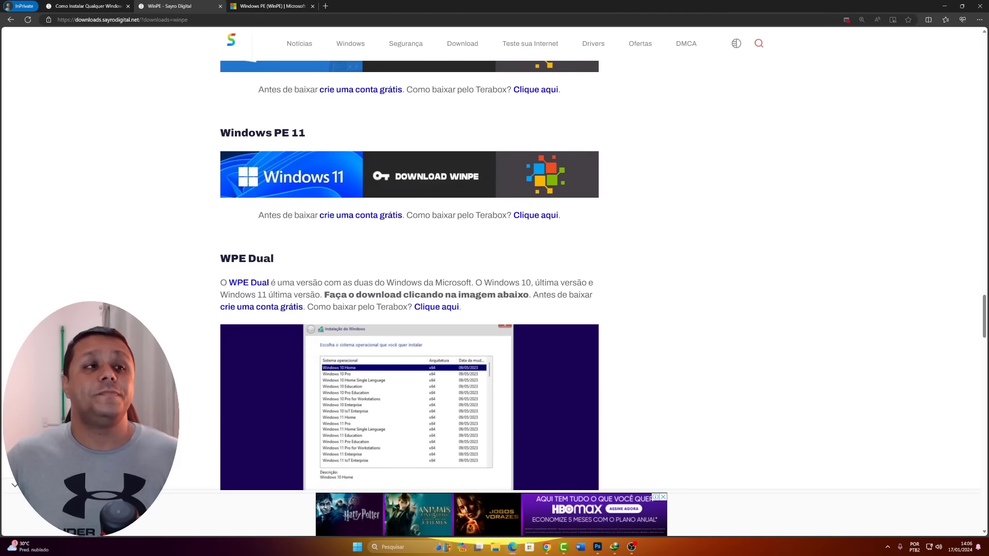
drag(220, 260, 272, 264)
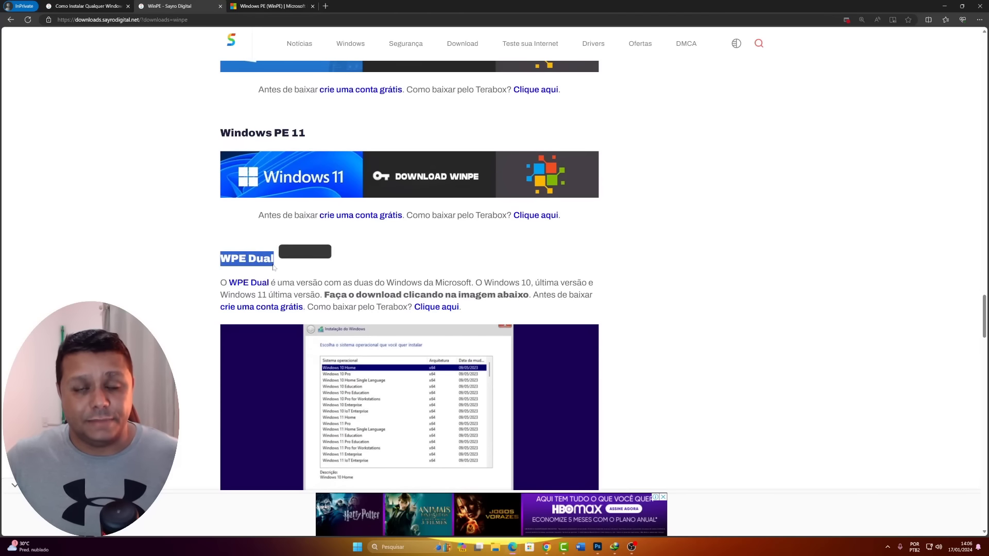
scroll(211, 292, up, 5)
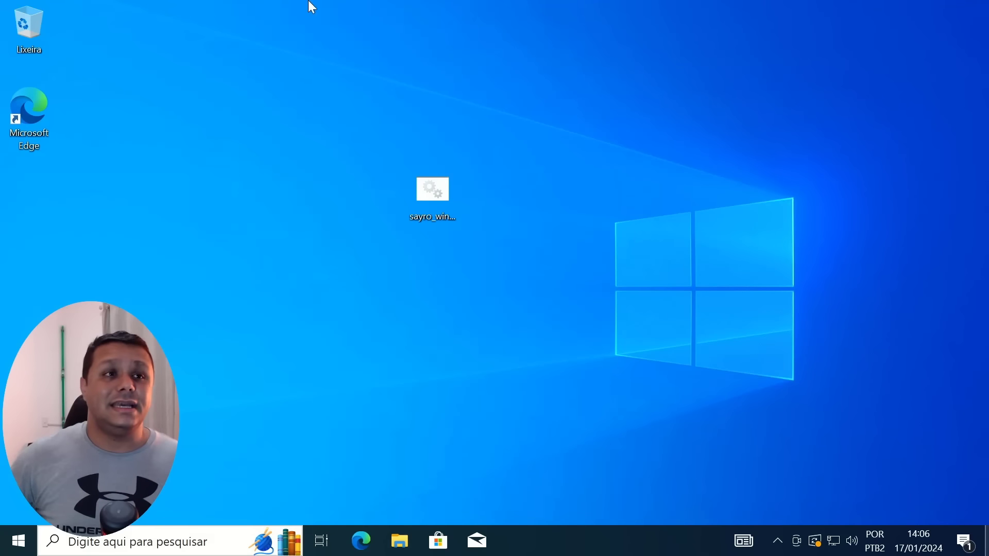
On the Windows 10 desktop, move the sayro_winboot_up2 script icon closer to the Recycle Bin and Edge icons.
drag(452, 209, 417, 196)
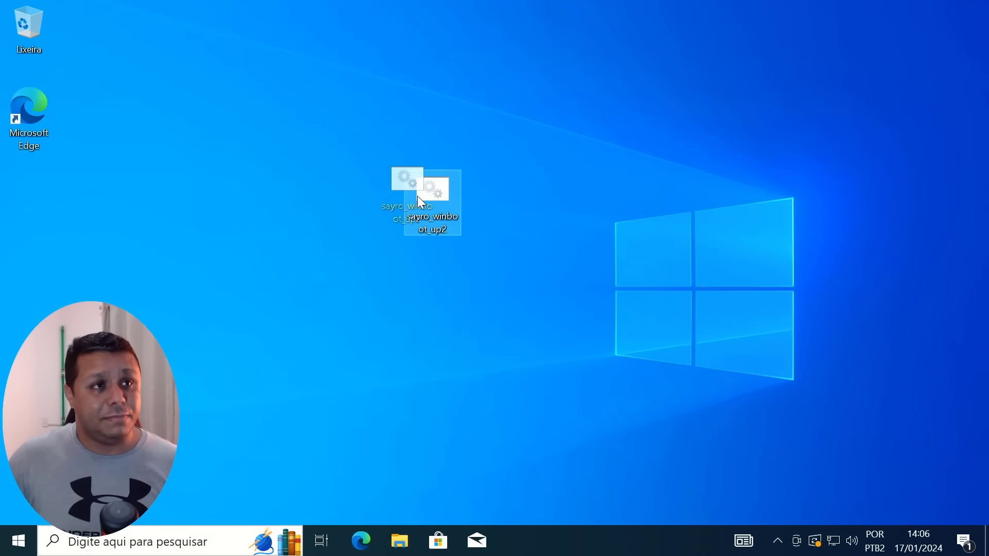
drag(248, 183, 248, 184)
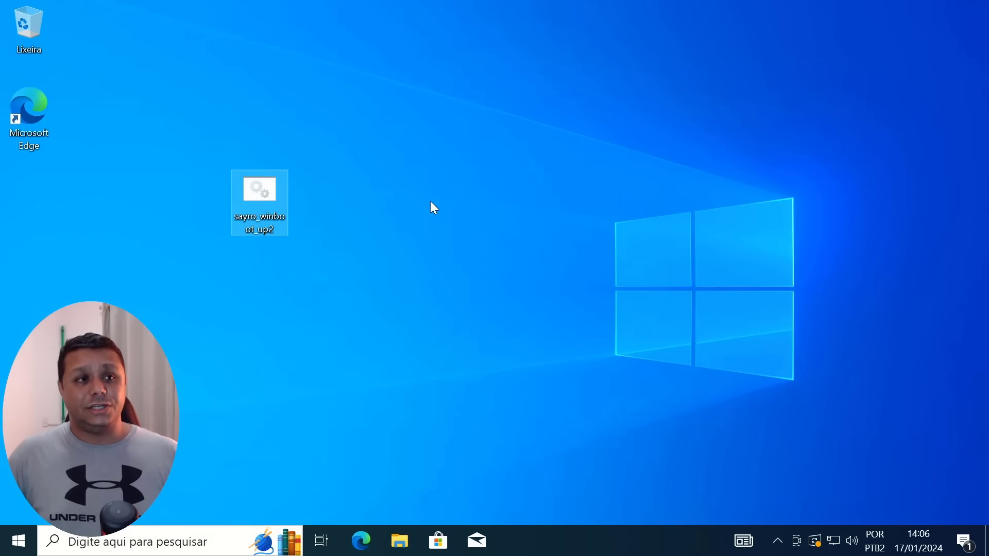
Look in the Downloads folder for the WPE11 Windows 11 23H2_22631.3007_PT-BR image and close File Explorer.
click(400, 541)
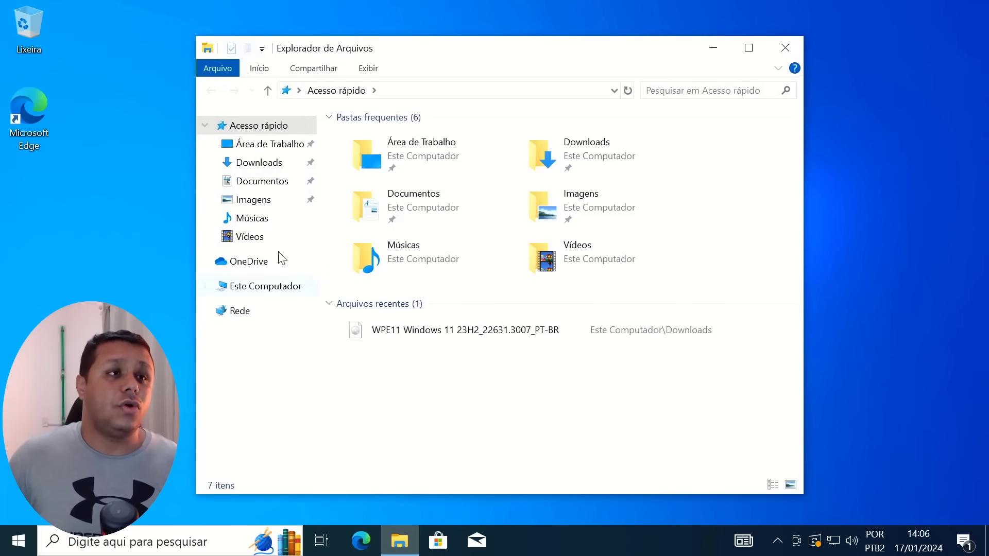
click(259, 162)
drag(514, 280, 366, 191)
click(448, 274)
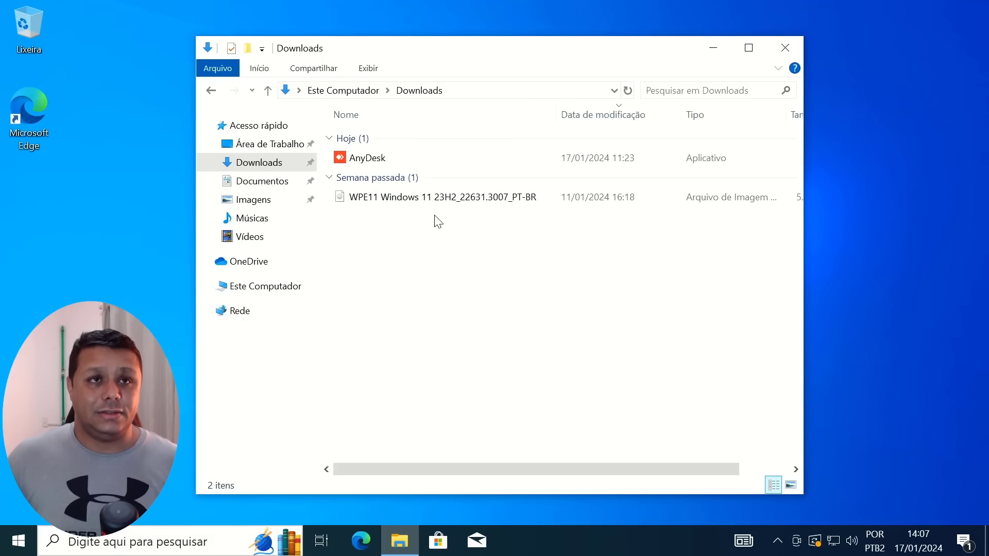
click(782, 44)
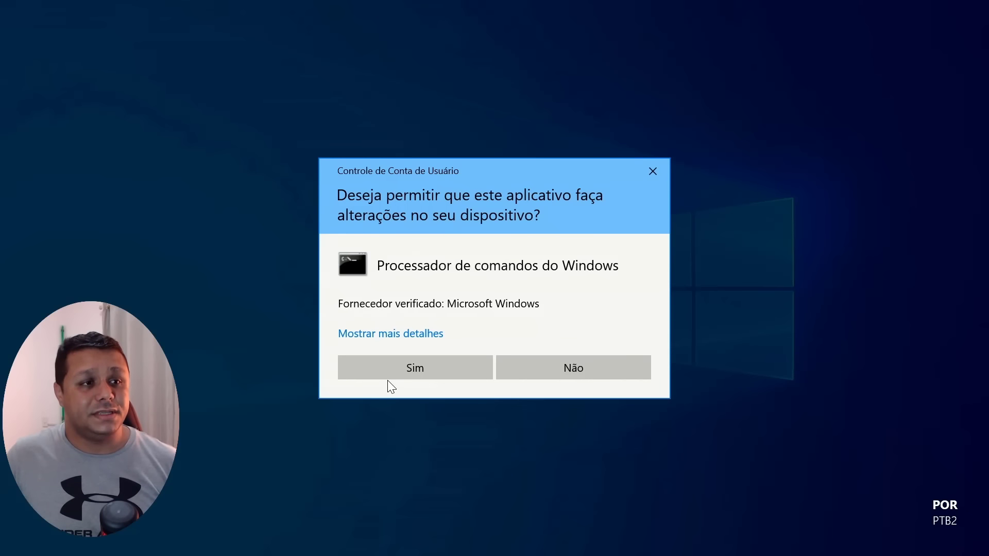
Run the sayro_winboot_up2 script with elevated permission and move its console window clear of the desktop icons.
click(390, 376)
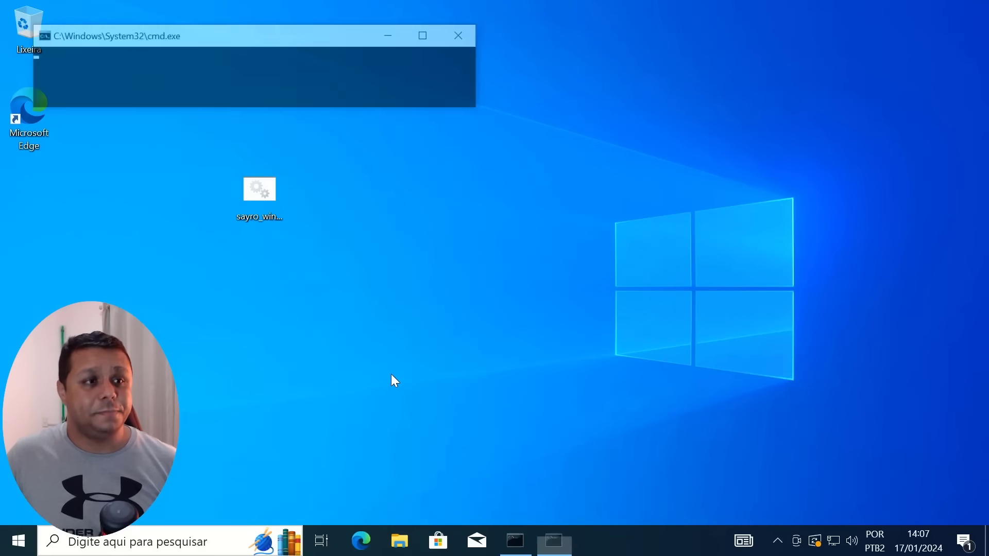
drag(326, 40, 641, 151)
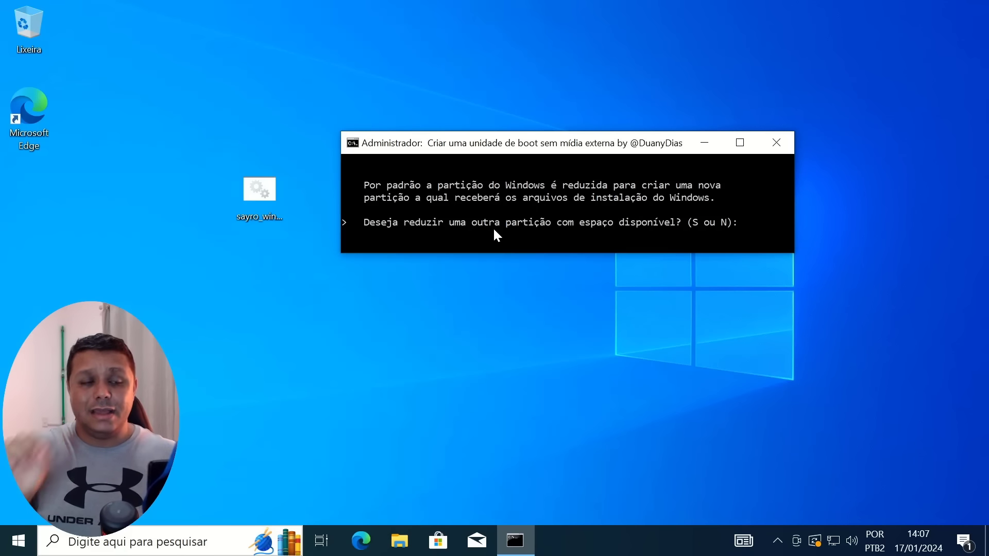
Inspect Disco Local (C:) in Este Computador and arrange the File Explorer and script windows so both can be read.
click(404, 542)
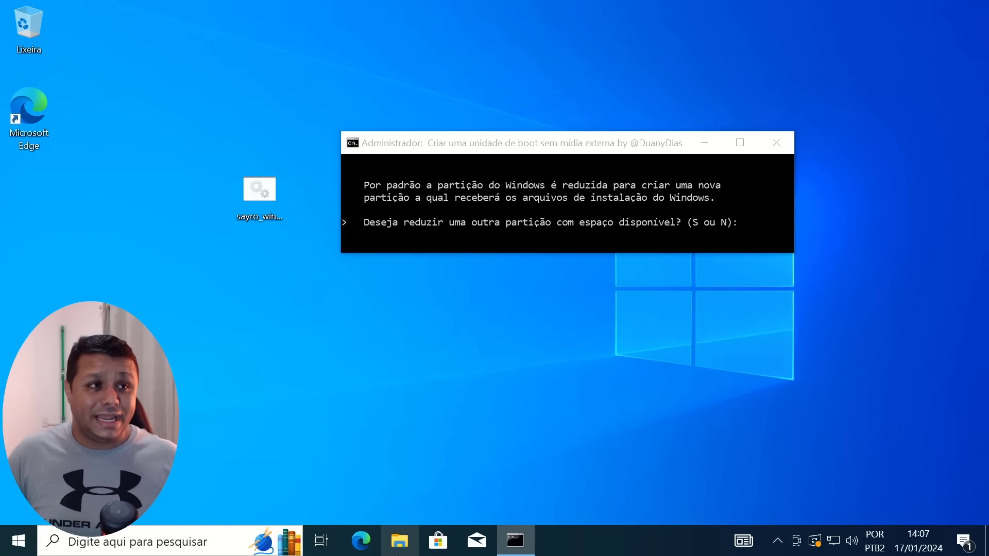
click(293, 287)
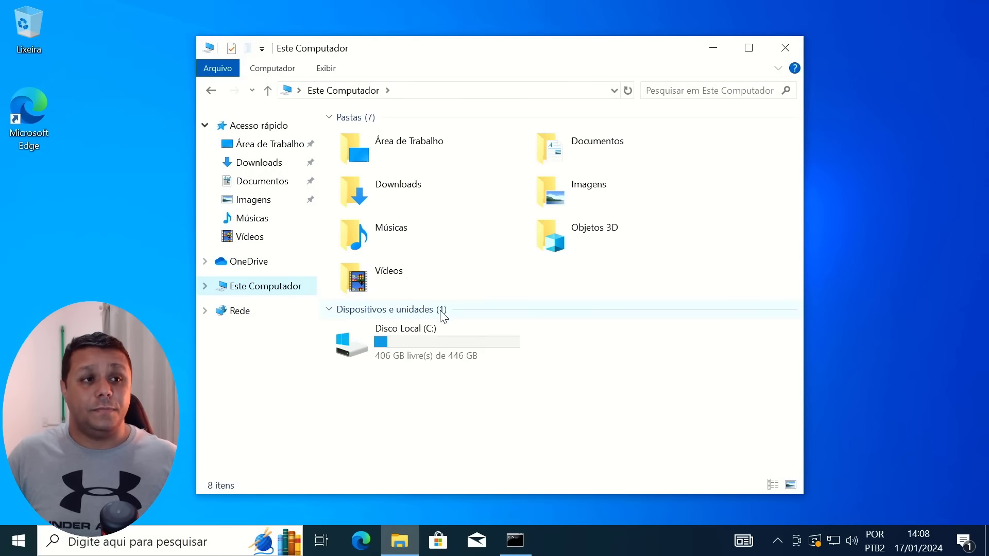
click(435, 339)
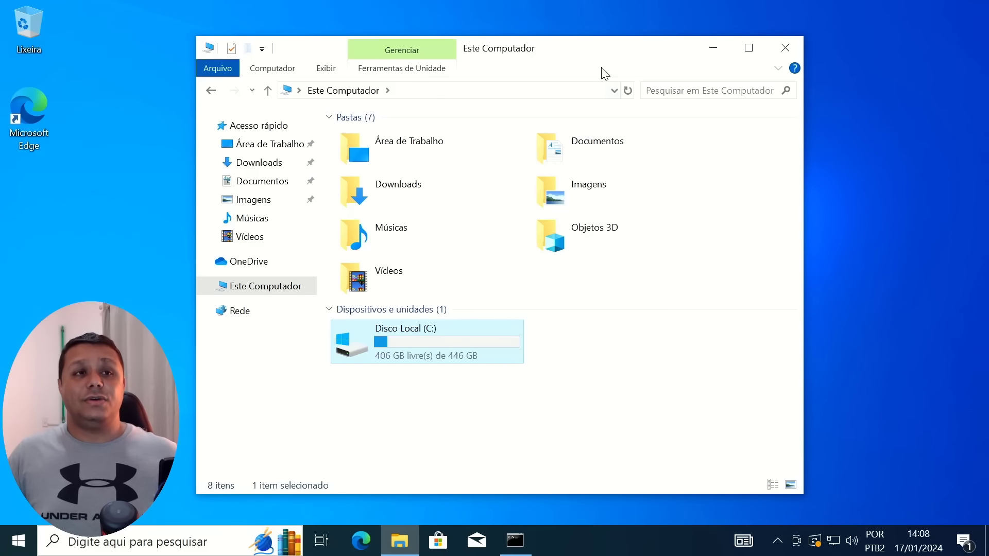
drag(593, 50, 836, 80)
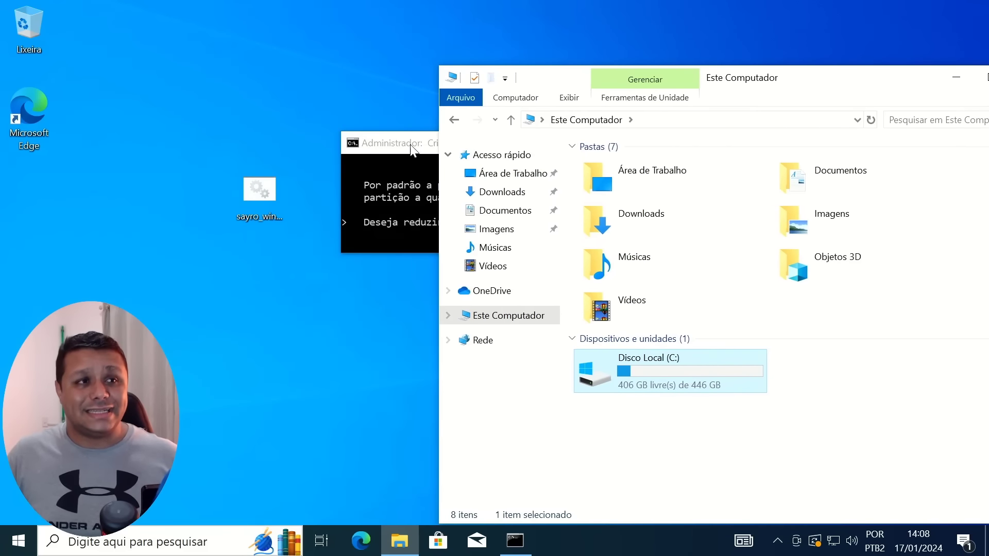
drag(412, 147, 191, 113)
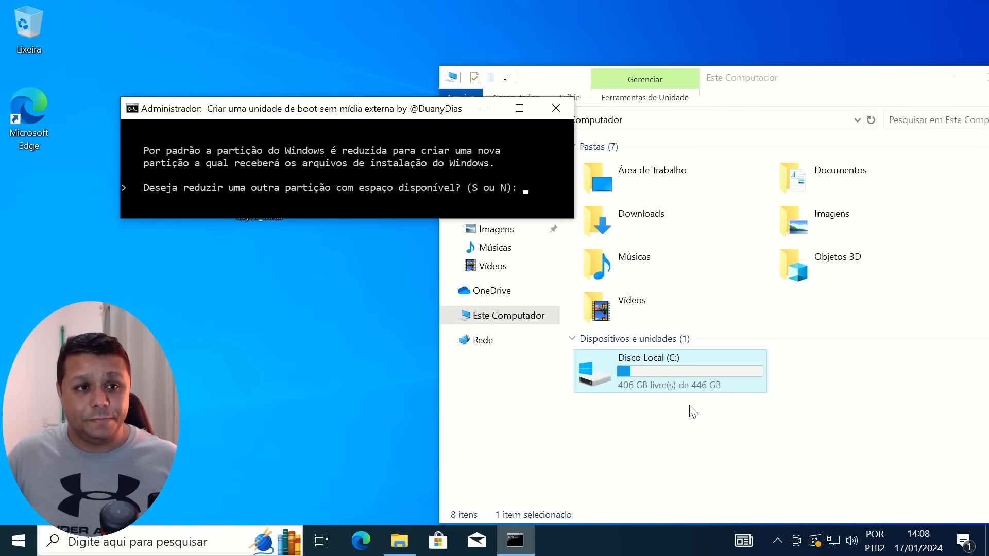
Compare the size of the WPE11 Windows 11 image in Downloads with the free space on Disco Local (C:).
click(746, 454)
click(502, 192)
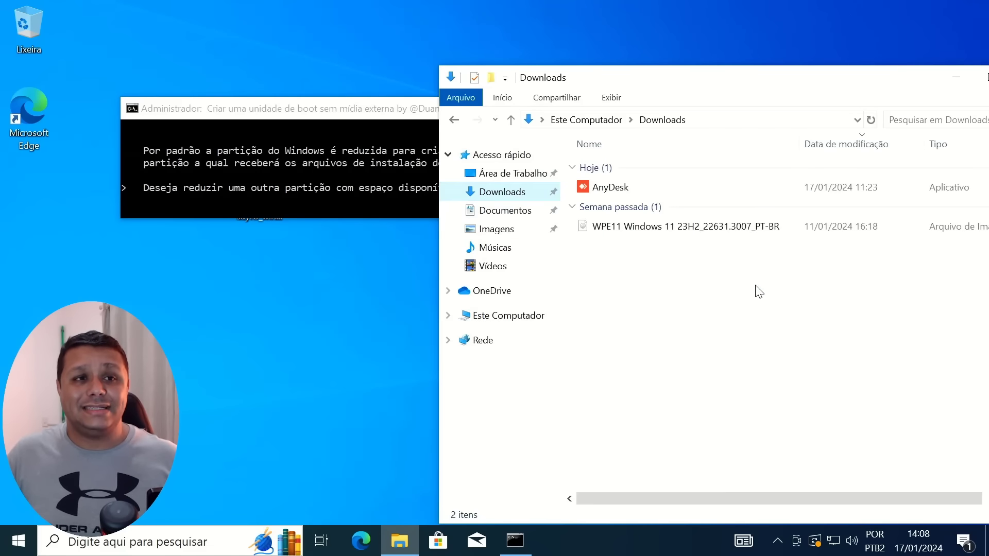
drag(764, 287, 687, 229)
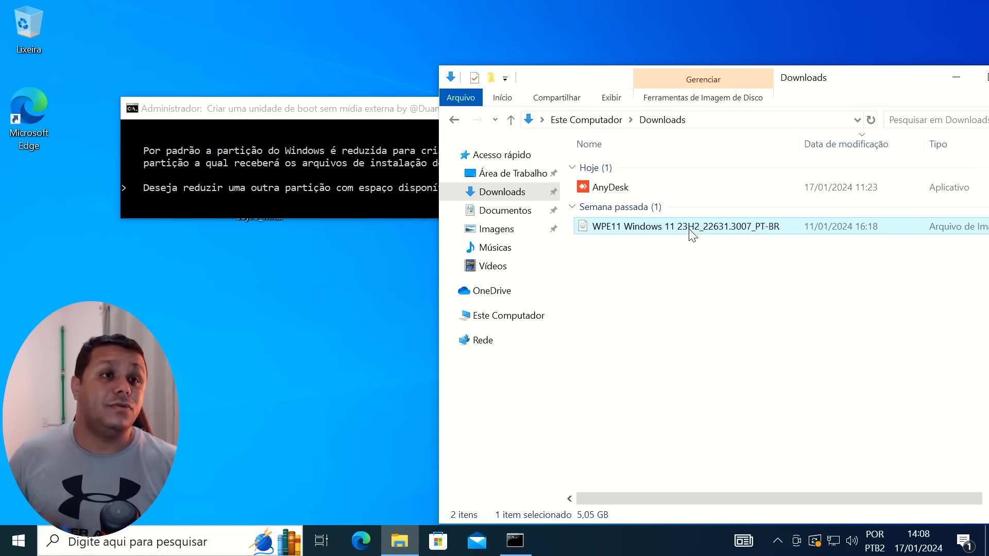
click(352, 109)
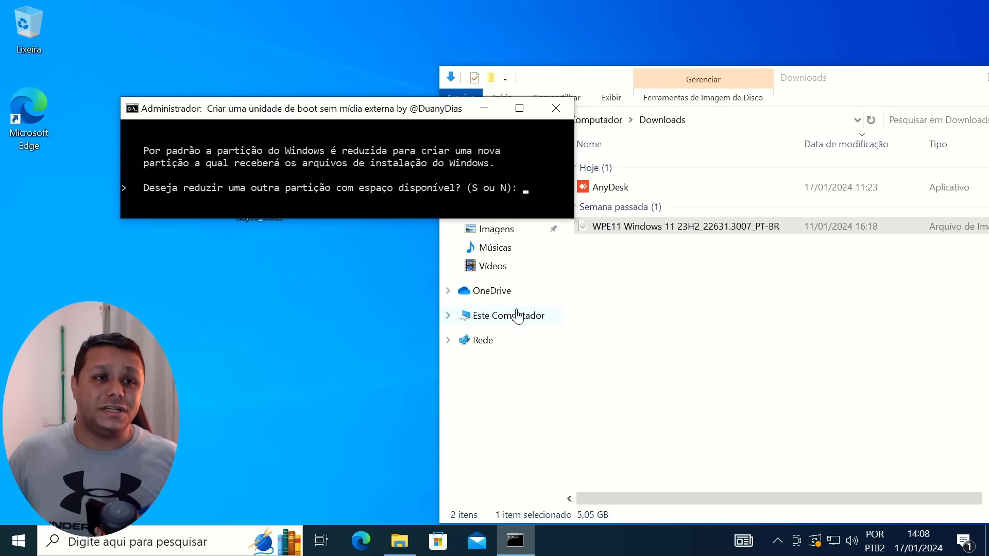
click(498, 315)
click(641, 380)
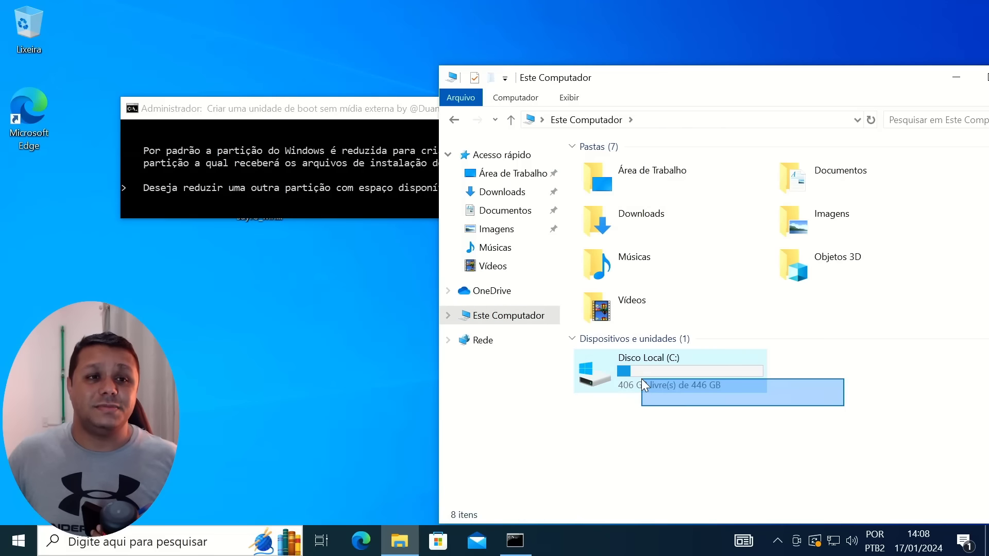
Answer "n" to the script's question about shrinking another partition with available space.
drag(287, 112, 329, 129)
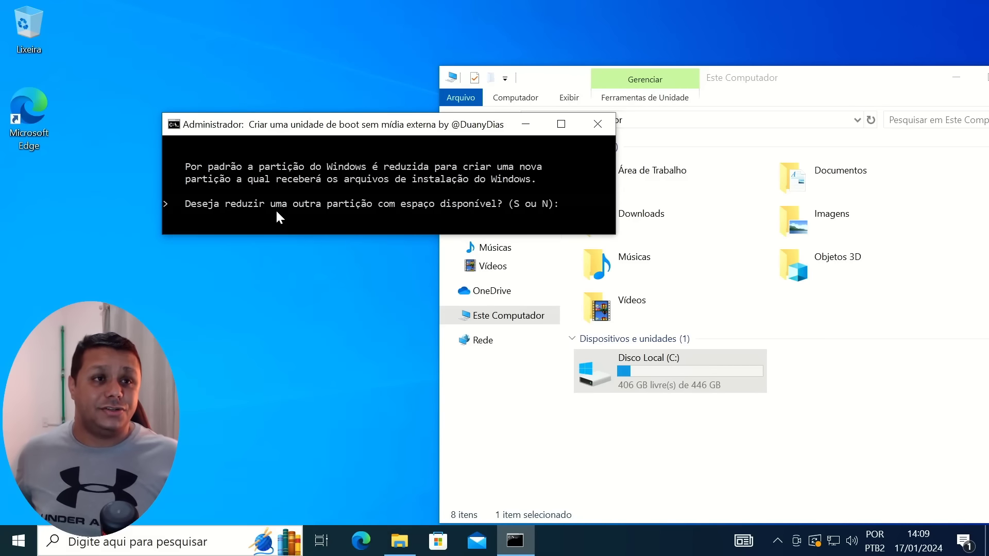
text(n)
key(Return)
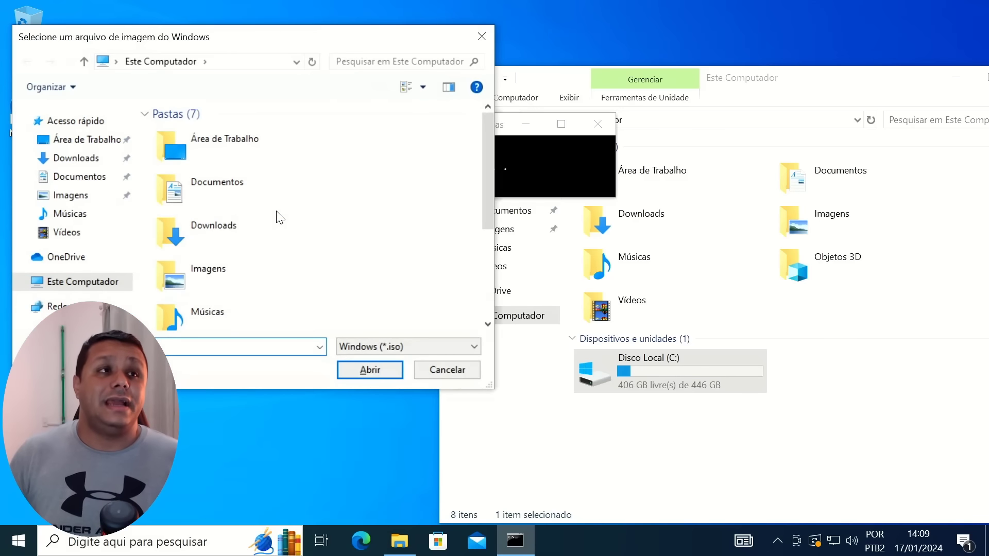
Select the WPE11 Windows 11 23H2_22631.3007_PT-BR ISO from Downloads as the script's Windows image file.
drag(265, 37, 540, 65)
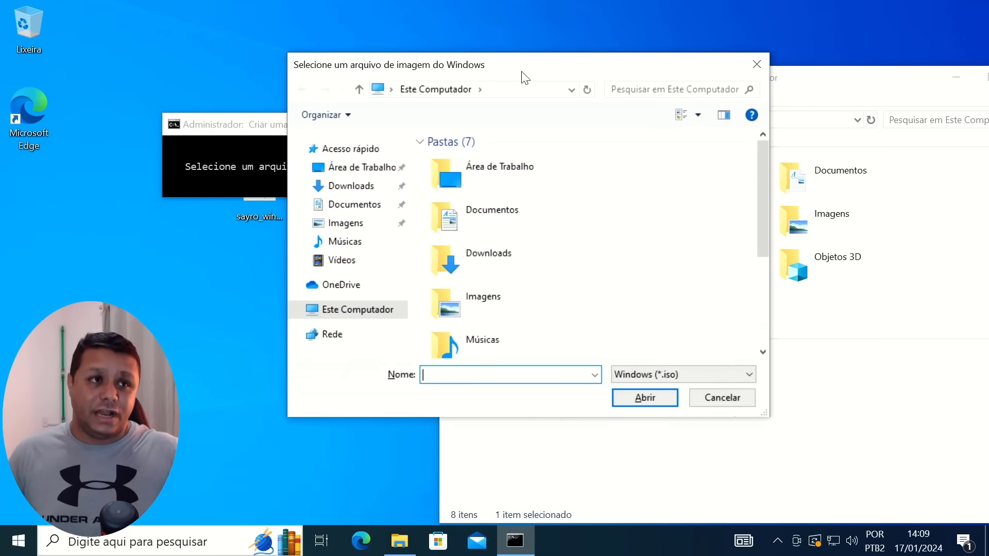
click(341, 189)
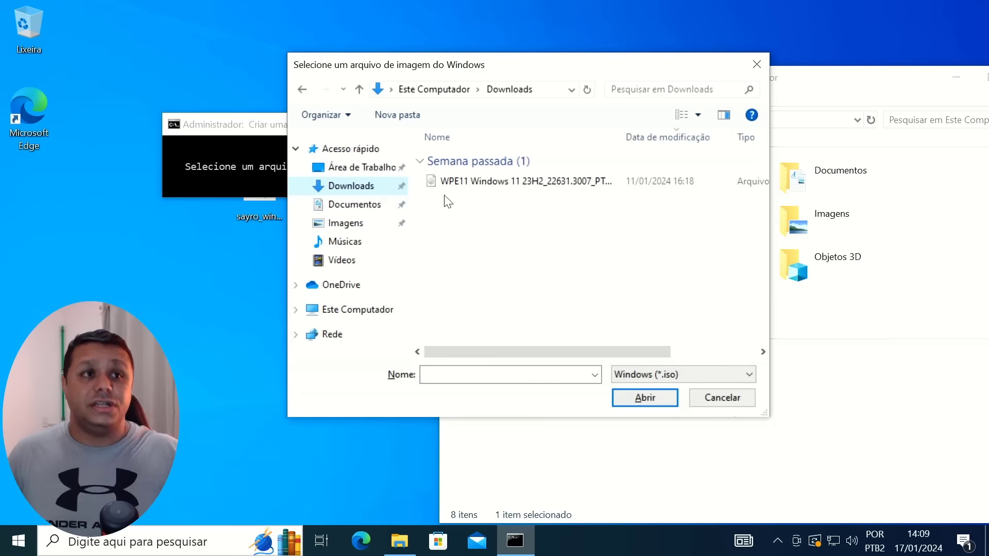
click(474, 187)
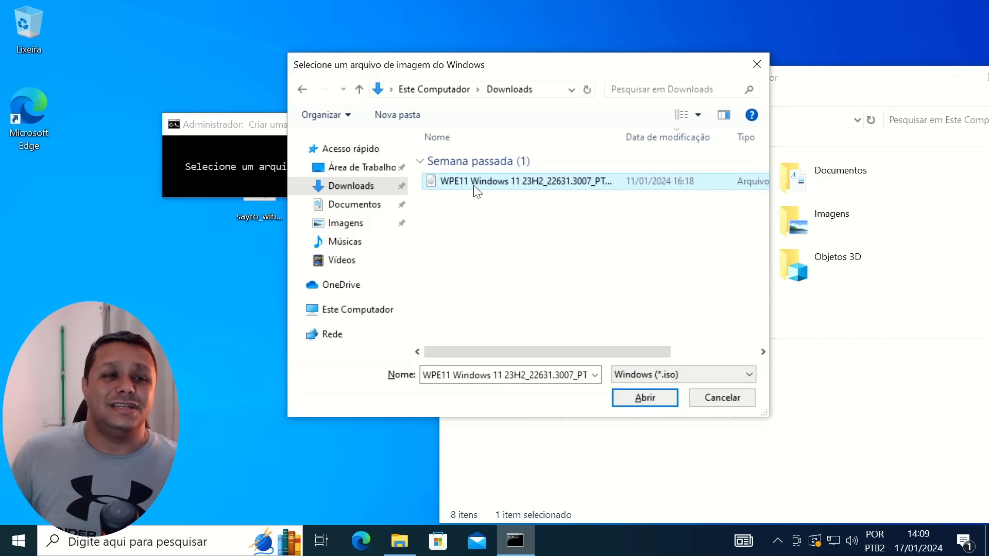
click(639, 402)
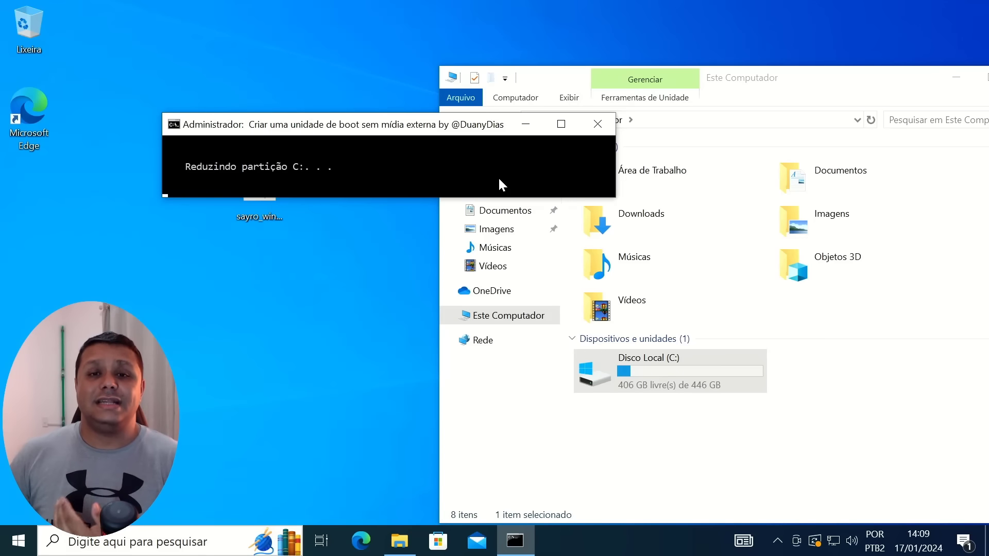
Follow the script's progress alongside the drives in Este Computador, repositioning both windows to read them.
drag(797, 458, 707, 390)
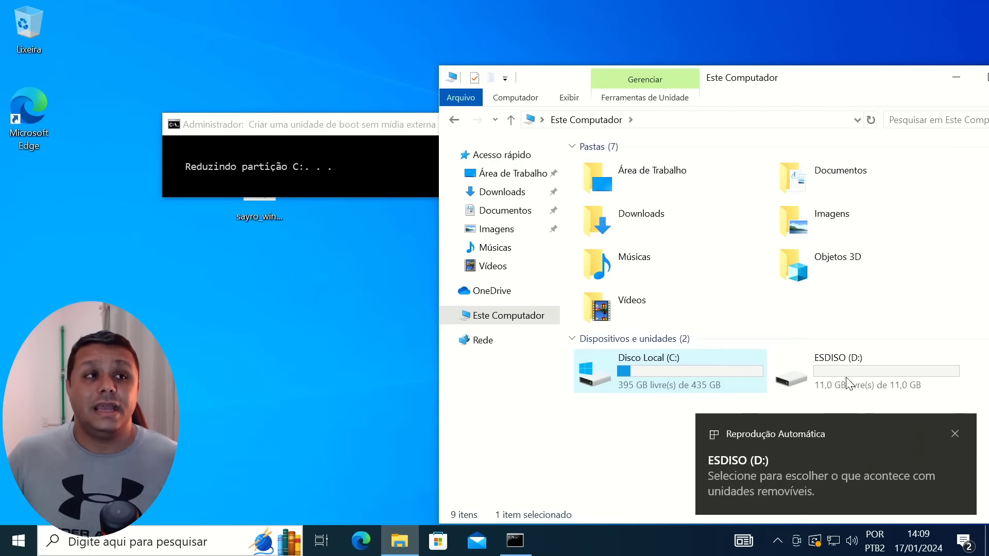
click(294, 119)
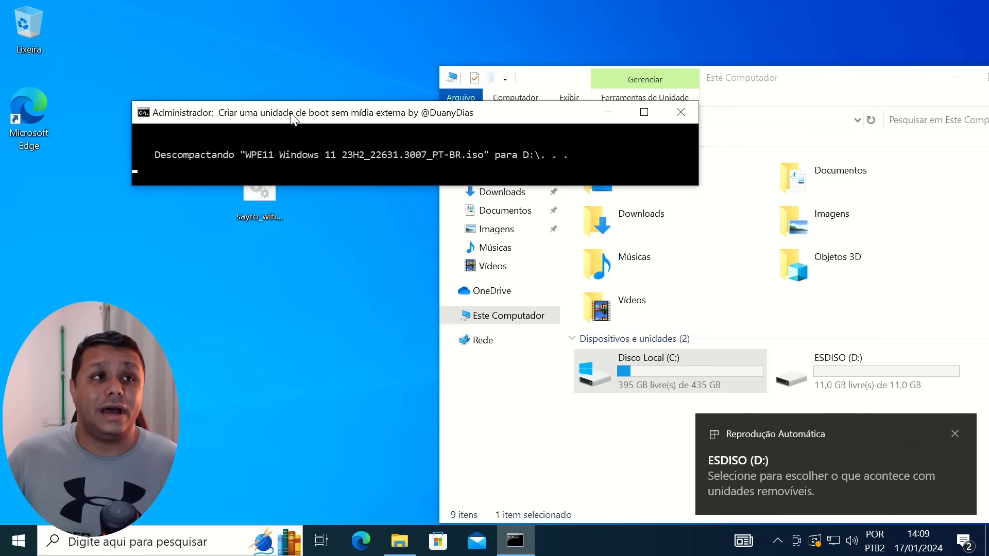
drag(291, 114, 287, 113)
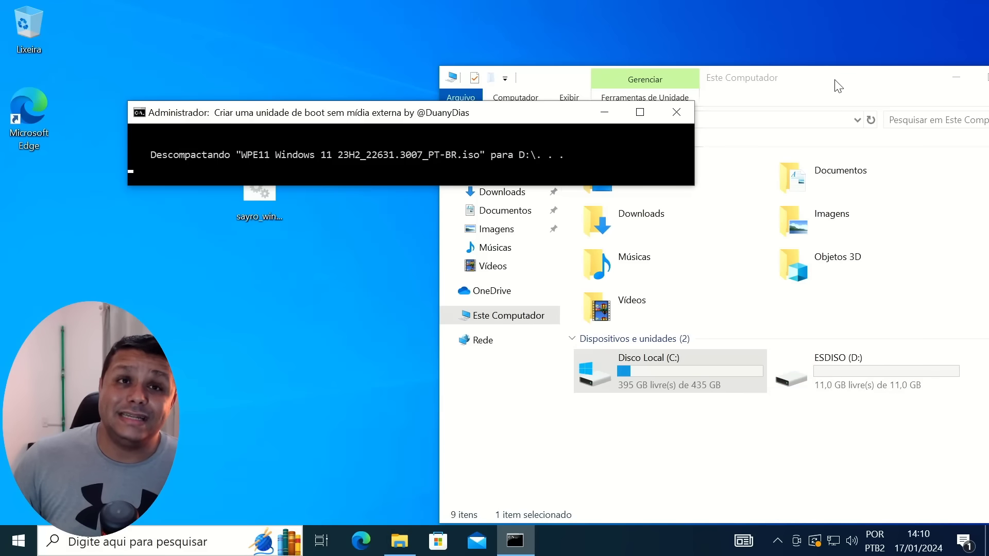
drag(837, 85, 638, 53)
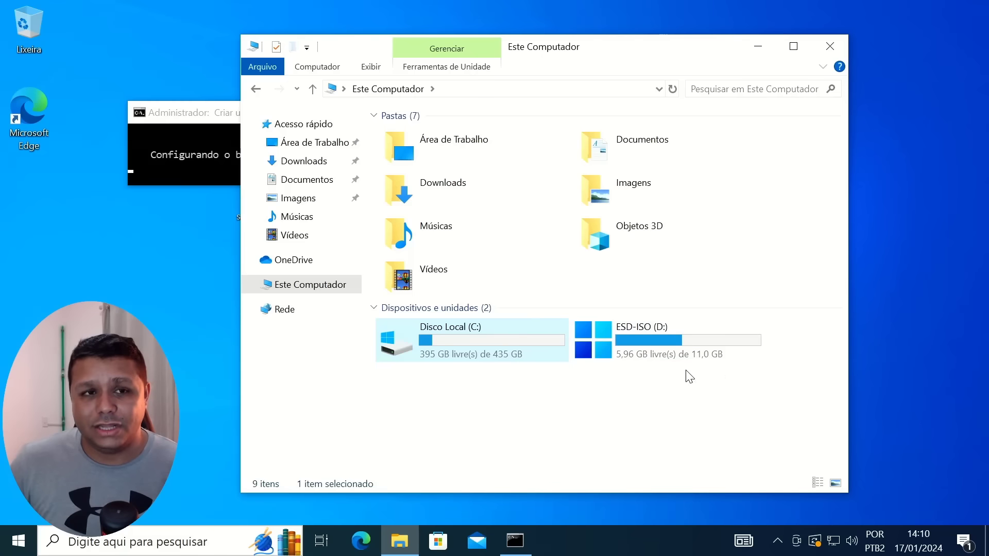
Inspect the space on the ESD-ISO (D:) drive in Este Computador and close File Explorer.
click(667, 334)
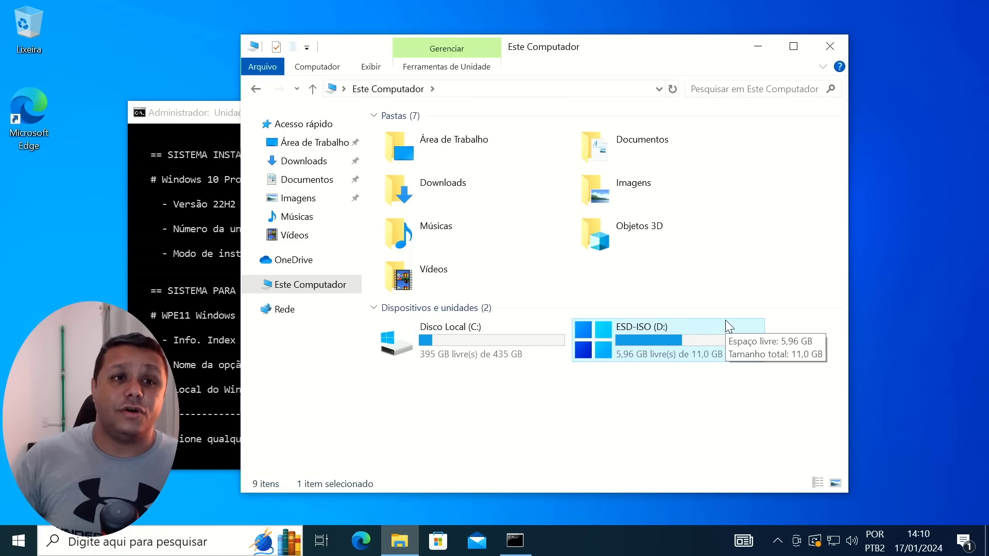
drag(768, 404, 698, 355)
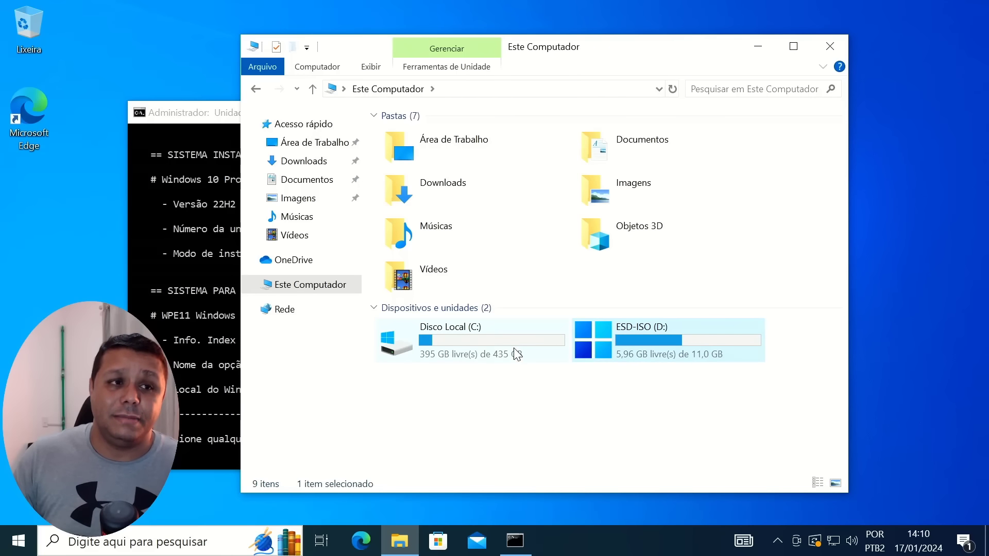
click(830, 46)
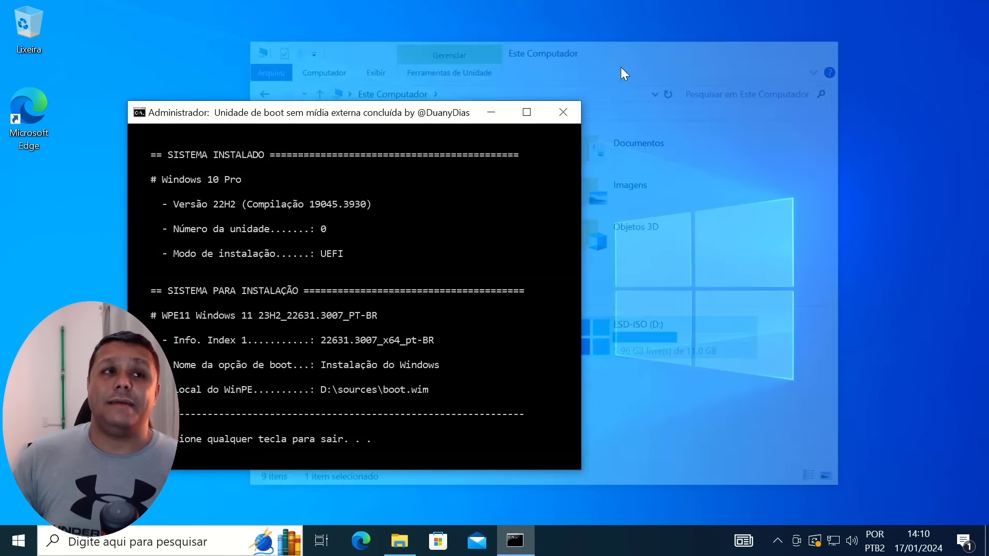
Review the script's summary of the installed system and the system for installation, and exit the script.
drag(403, 117, 552, 84)
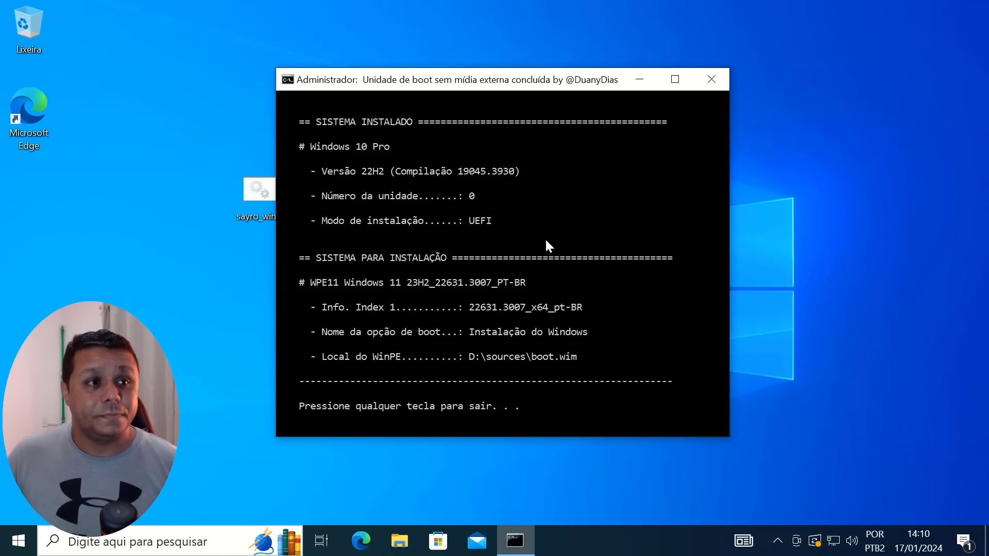
click(550, 258)
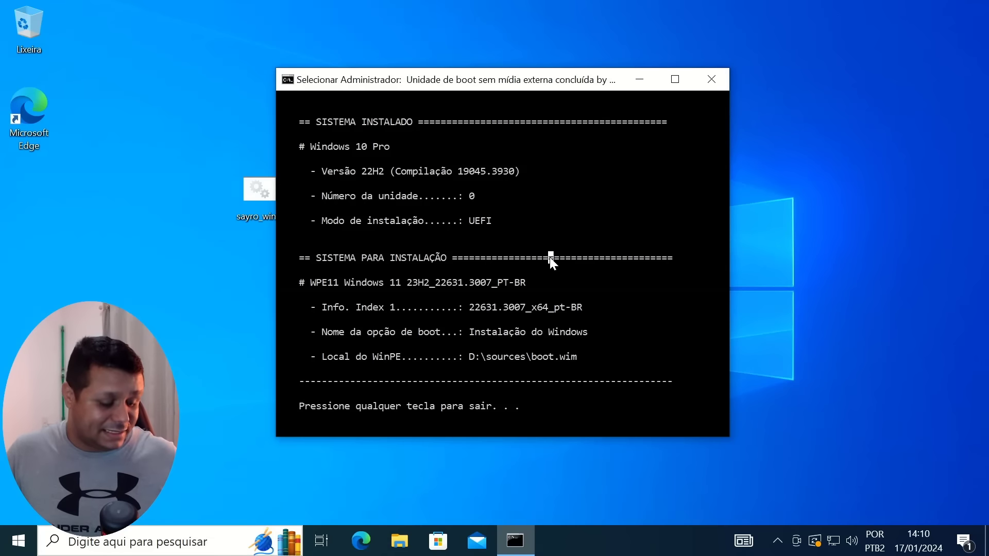
click(549, 268)
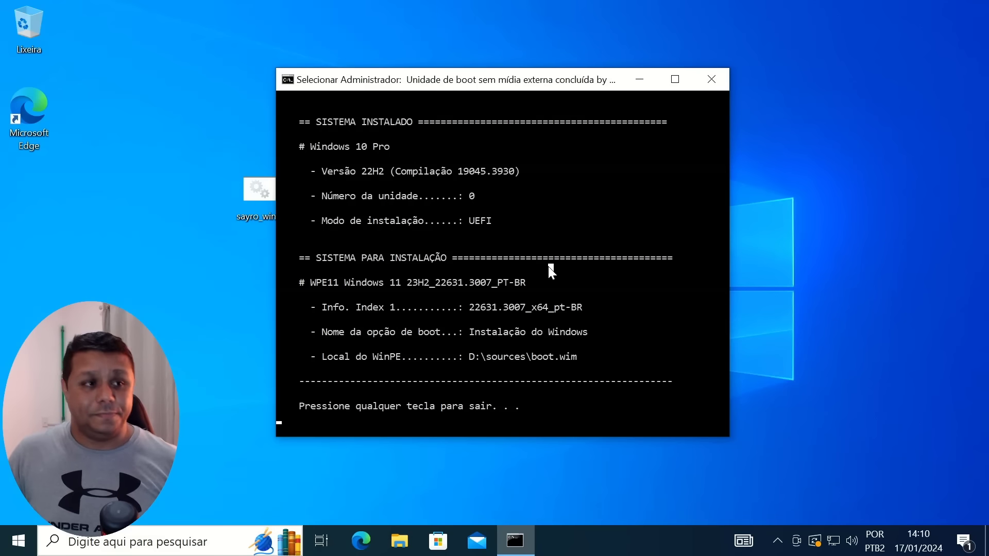
key(Return)
Recheck the drives in Este Computador and restart the computer without installing updates.
key(super+e)
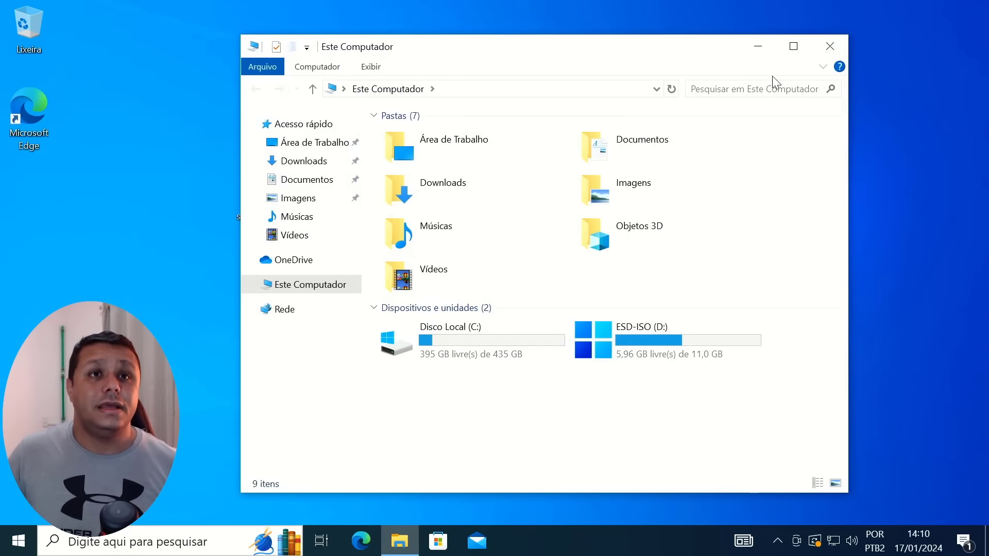
click(831, 46)
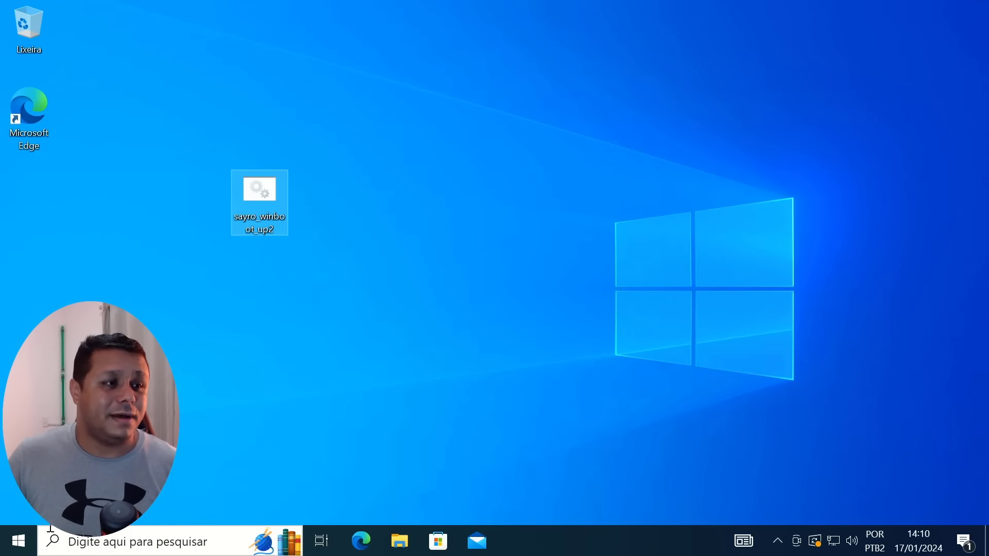
right_click(23, 542)
mouse_move(205, 497)
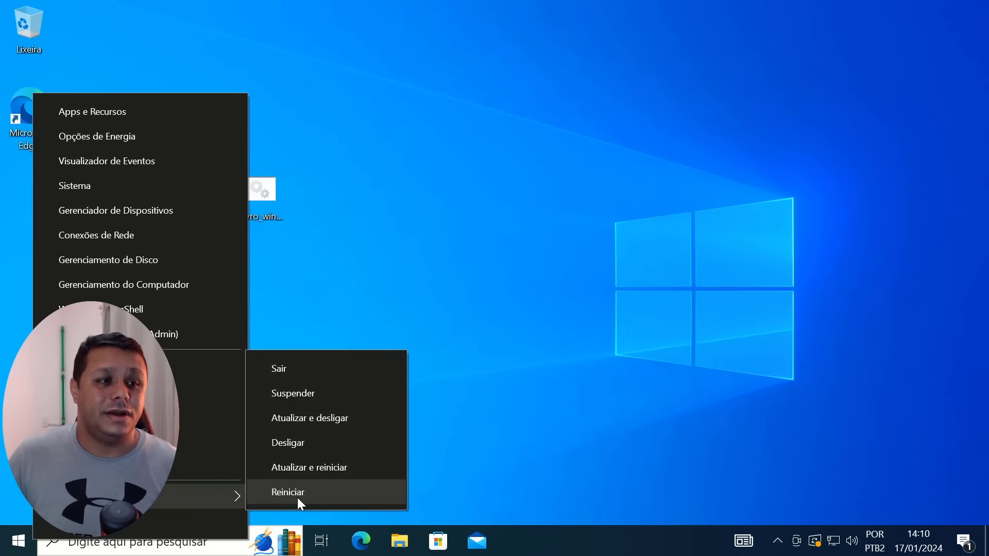
click(300, 498)
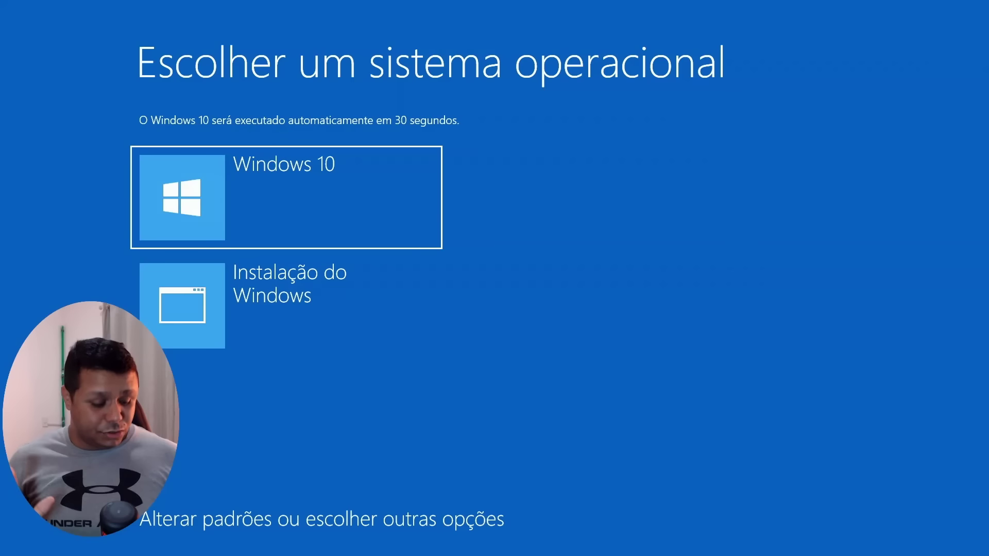
Boot the computer into the Instalação do Windows entry instead of Windows 10.
key(Down)
key(Up)
key(Down)
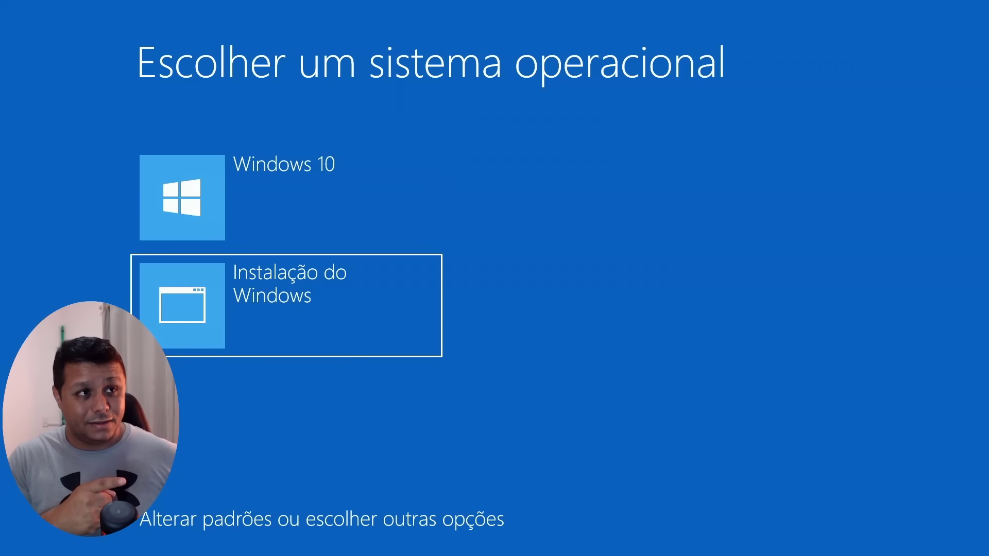
key(Up)
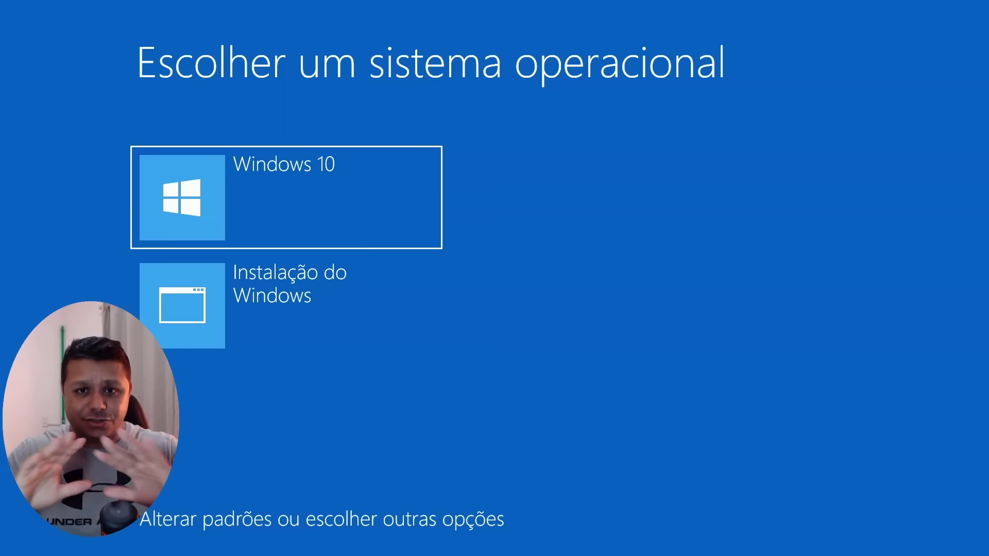
key(Down)
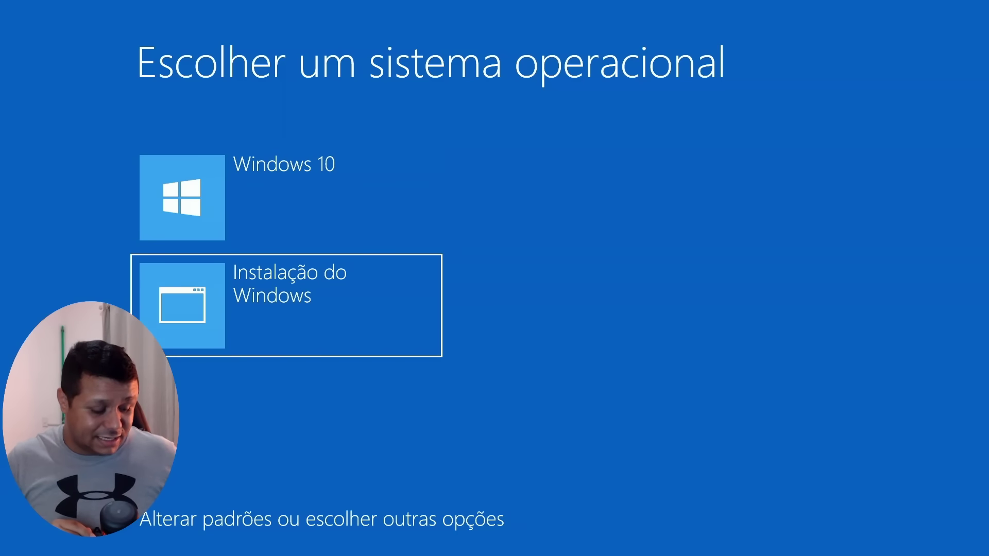
key(Return)
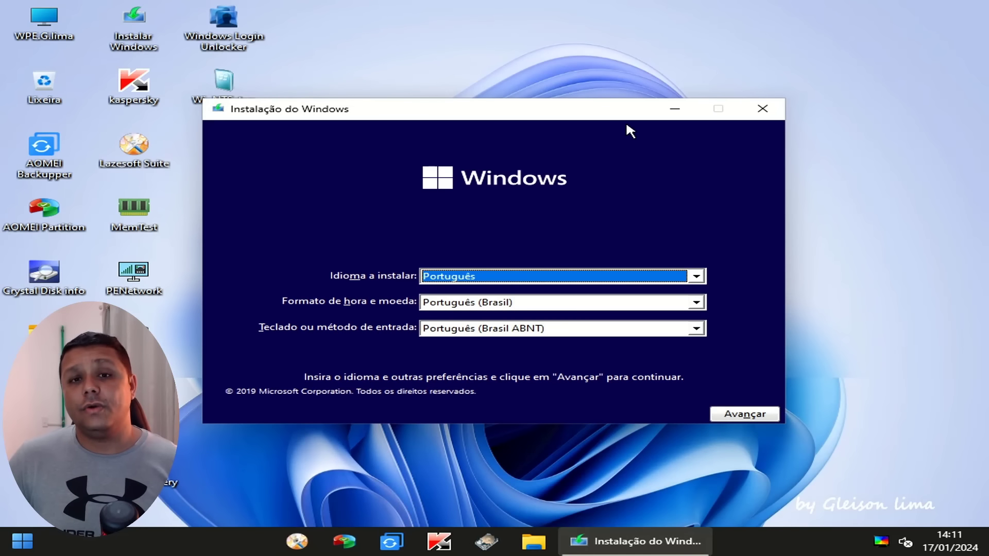
Browse Disco Local (C:) to the personal user folder in Usuários, select its listed folders, and close File Explorer.
drag(601, 113, 746, 81)
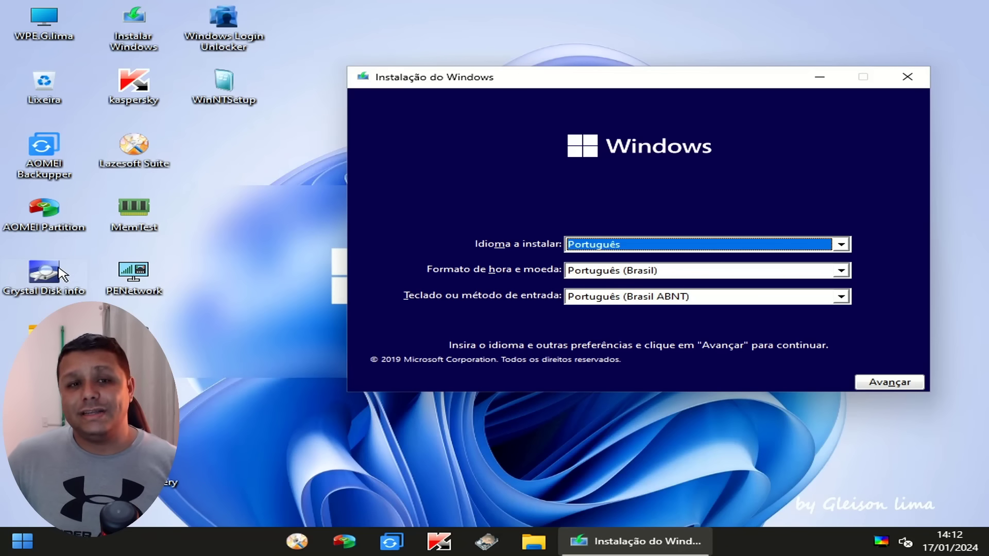
click(534, 541)
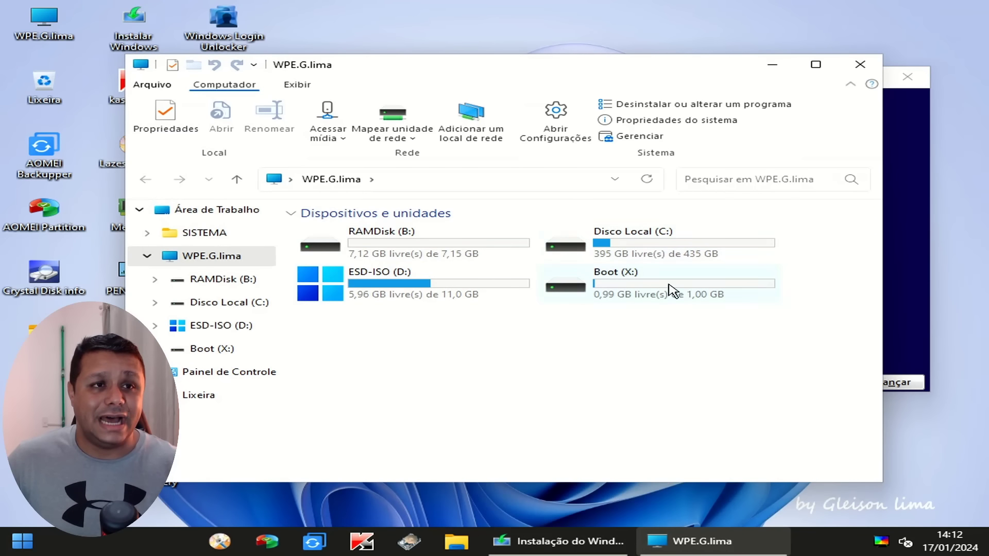
drag(699, 354, 423, 264)
double_click(699, 247)
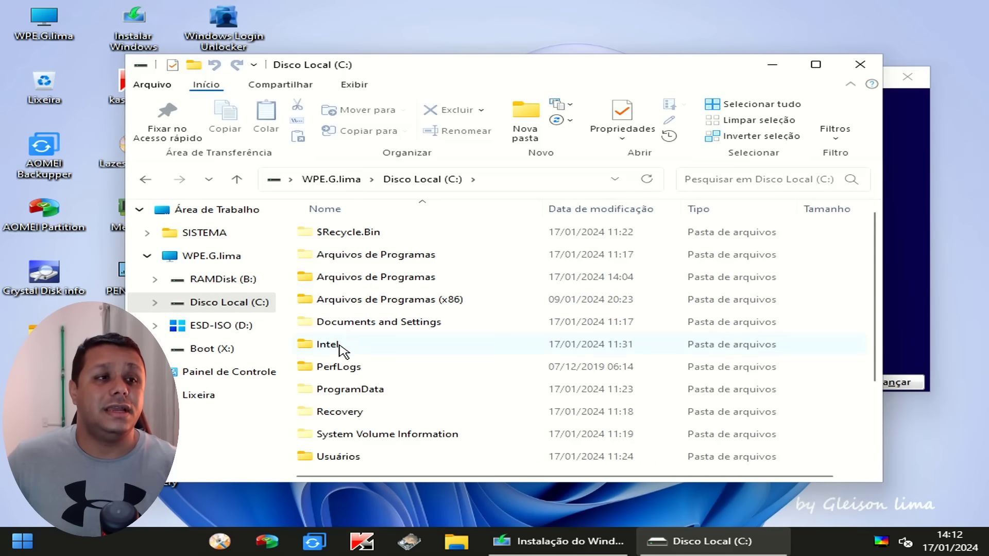
double_click(345, 457)
double_click(348, 325)
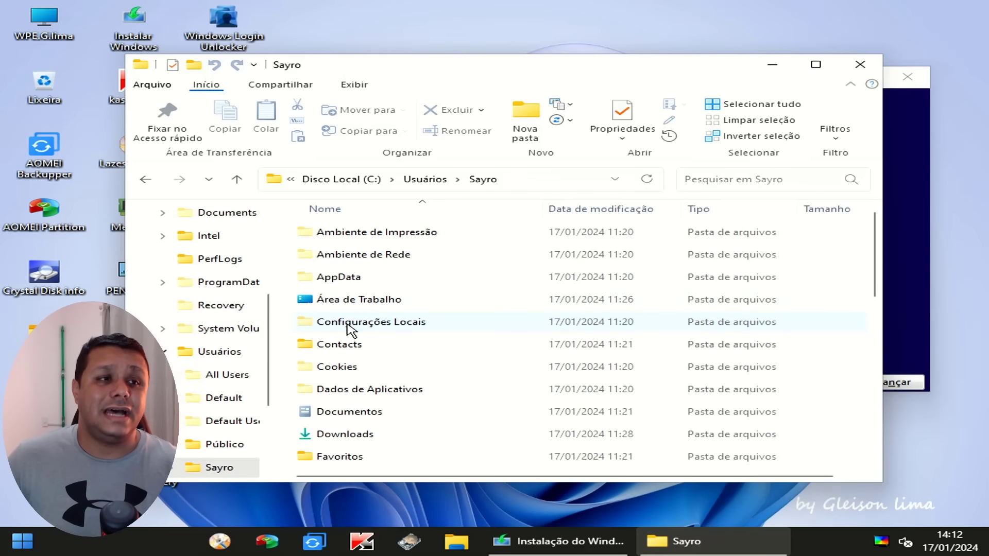
scroll(788, 402, down, 4)
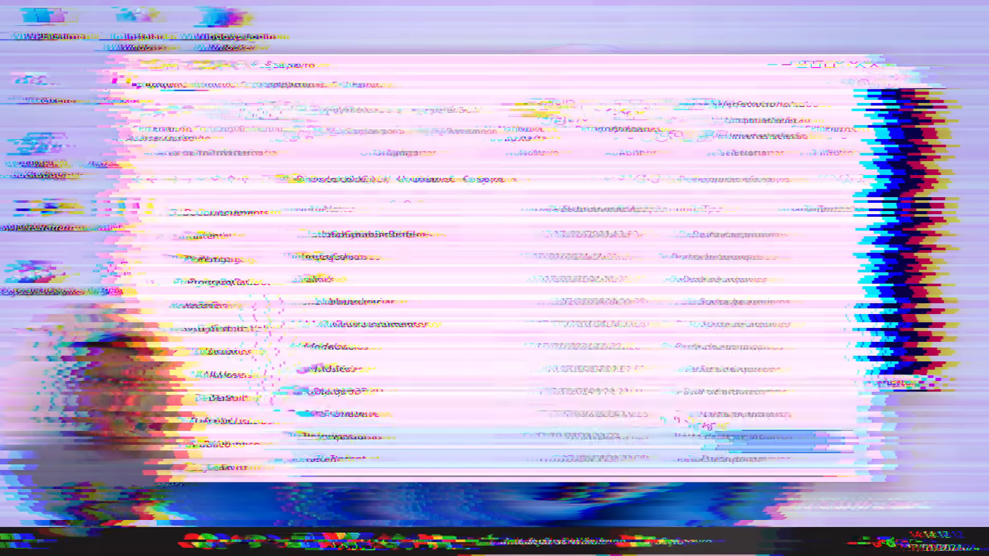
drag(824, 466, 352, 283)
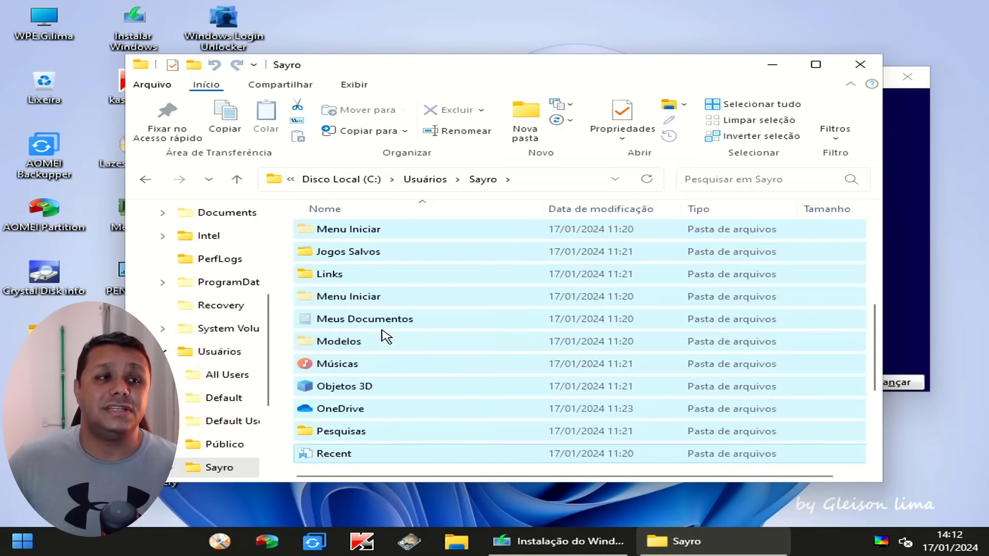
click(861, 67)
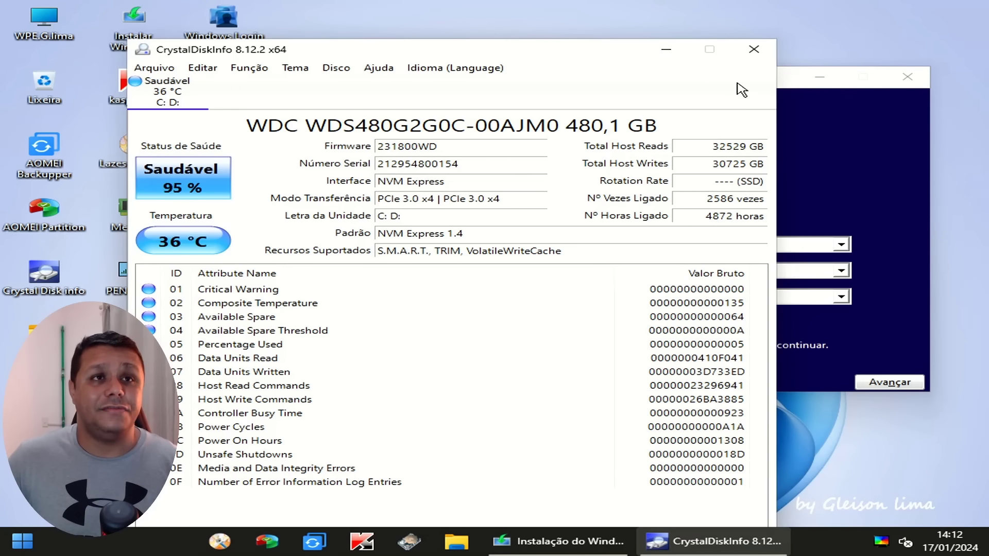
Check the SSD's health in CrystalDiskInfo, close it, and locate WinNTSetup on the desktop.
click(754, 51)
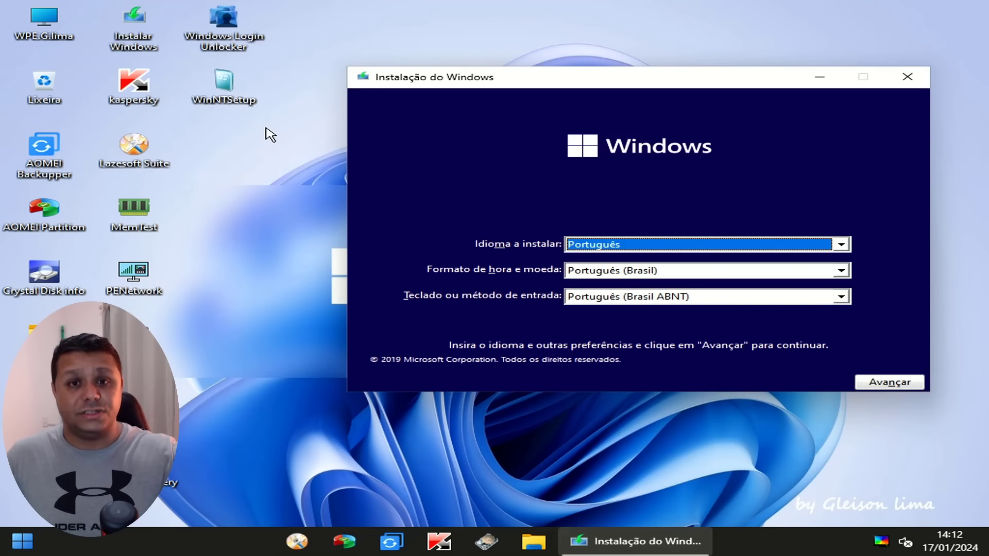
drag(272, 132, 227, 95)
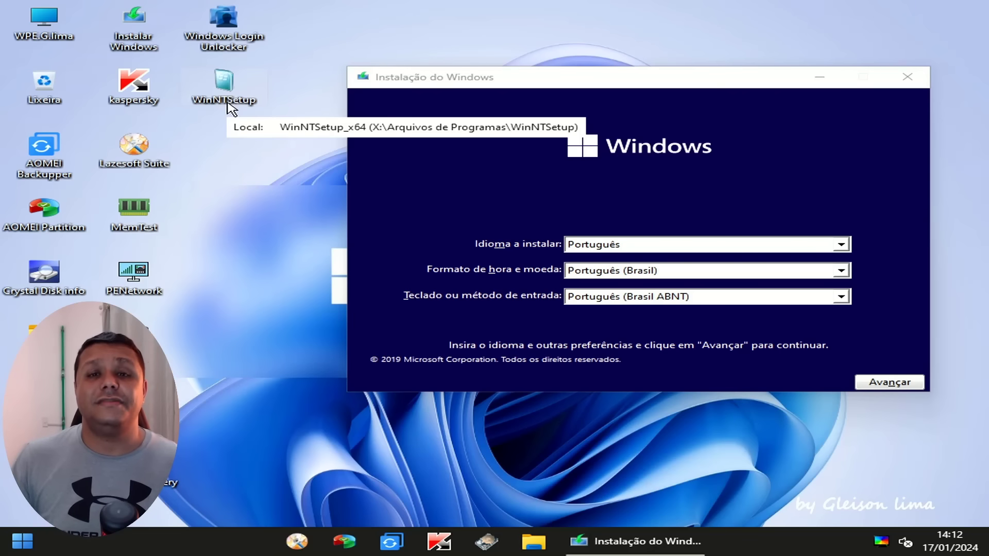
drag(678, 81, 577, 126)
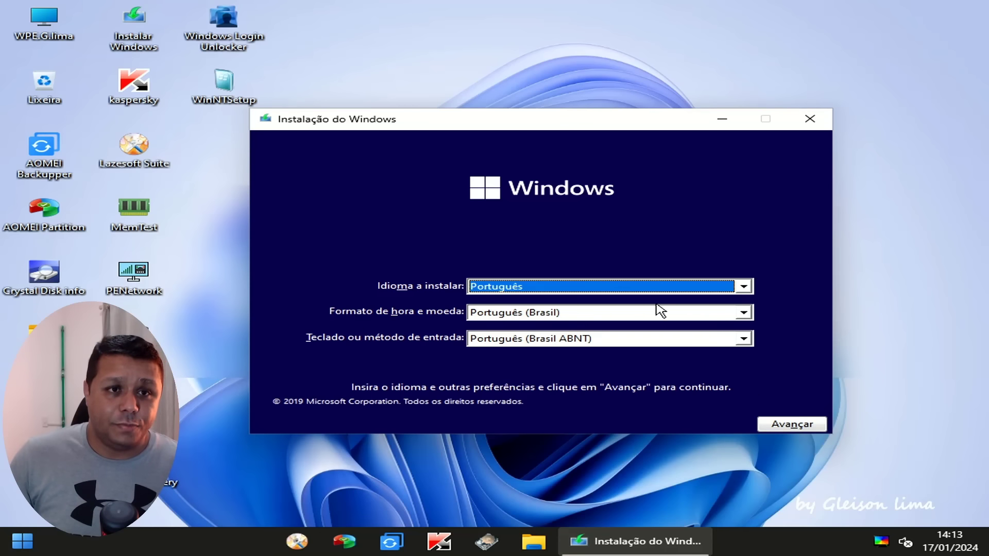
Start the Windows installation with the Português (Brasil) settings and choose the Windows 11 Pro edition.
click(819, 428)
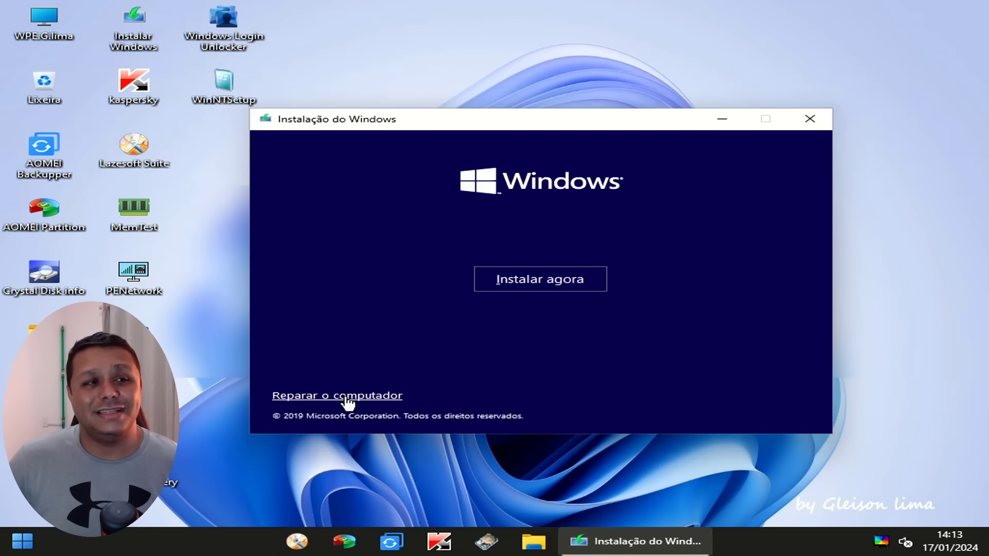
click(566, 280)
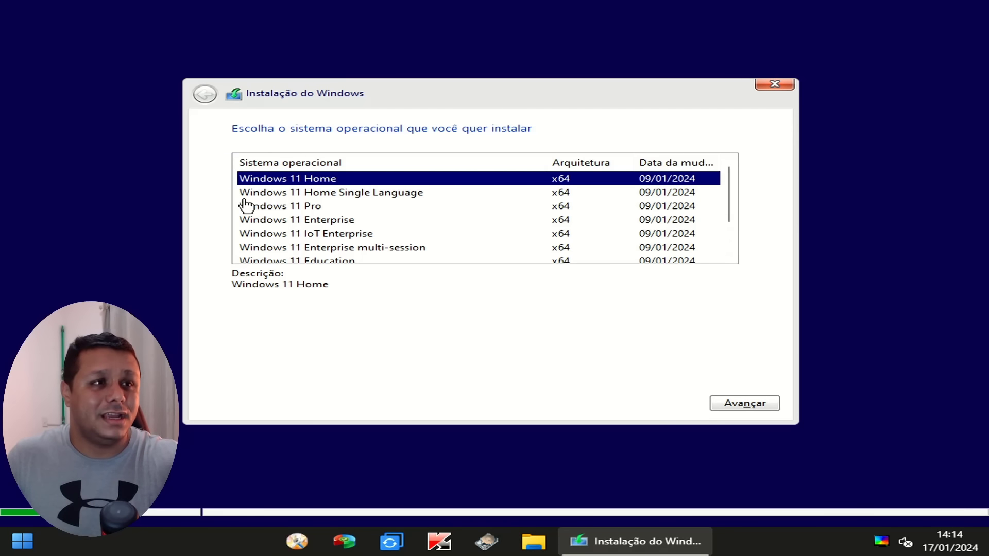
click(302, 205)
click(734, 404)
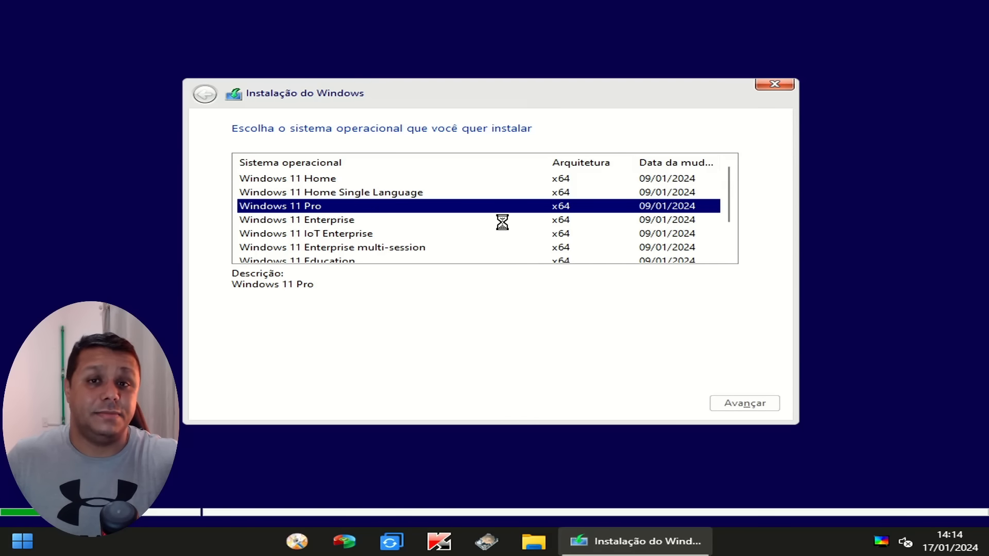
Format Unidade 0 Partição 3, keeping the partition instead of deleting it.
click(554, 241)
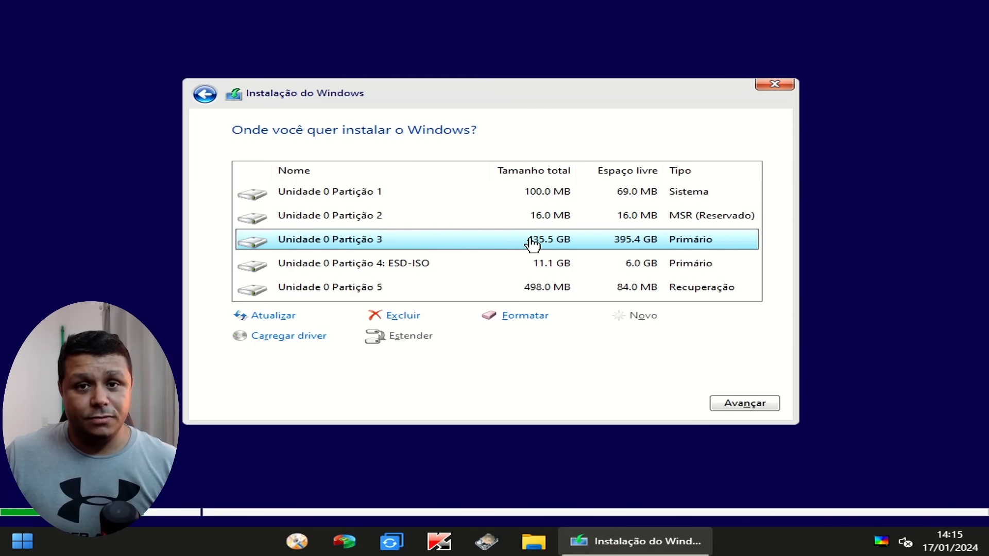
click(399, 316)
click(713, 322)
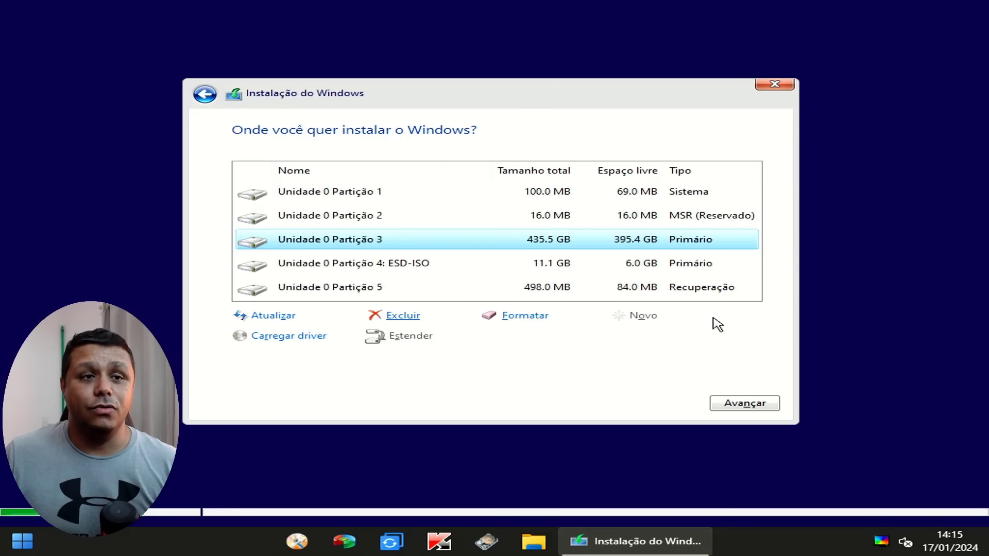
click(549, 319)
click(621, 326)
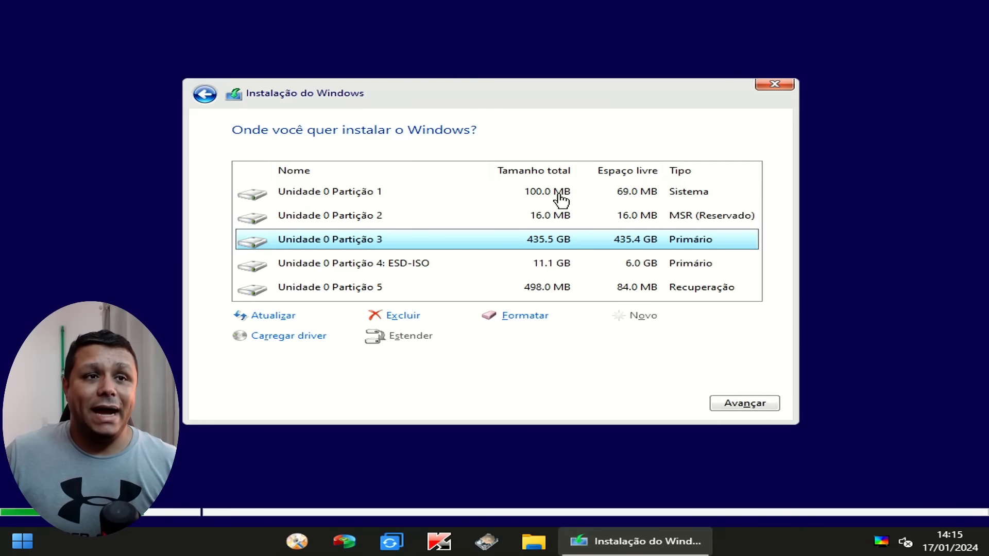
Review the system, reserved and recovery partitions, and begin installing Windows on Unidade 0 Partição 3.
click(560, 216)
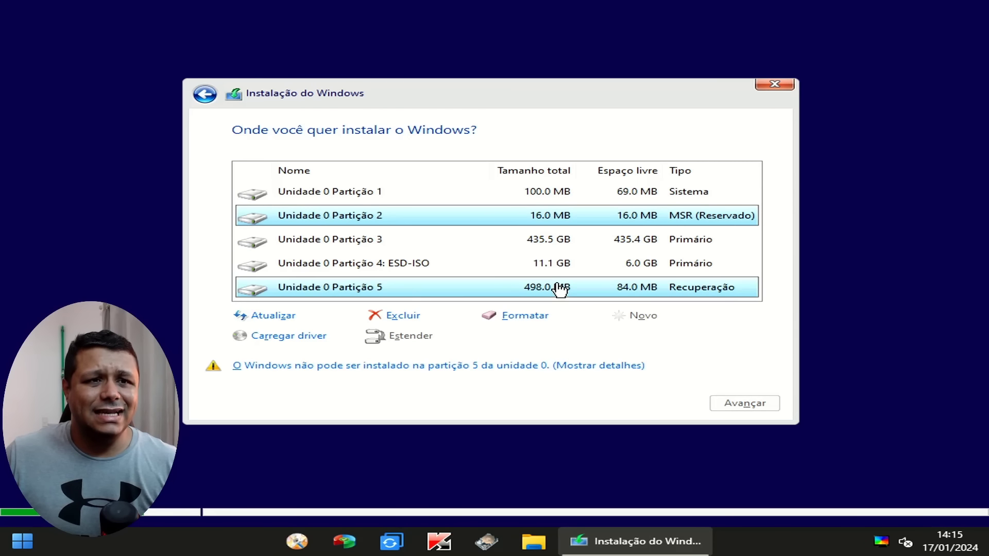
click(559, 286)
click(560, 217)
click(563, 193)
click(553, 218)
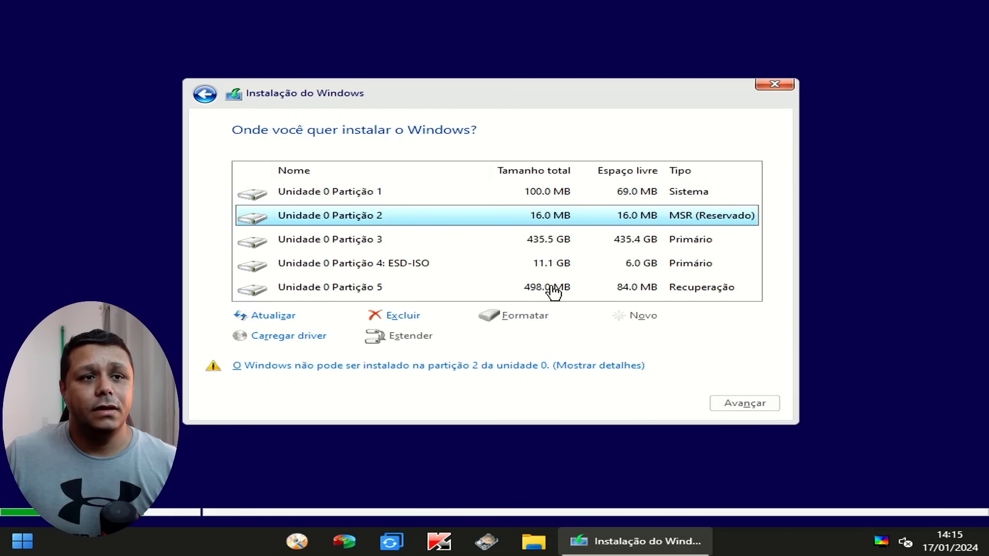
click(551, 289)
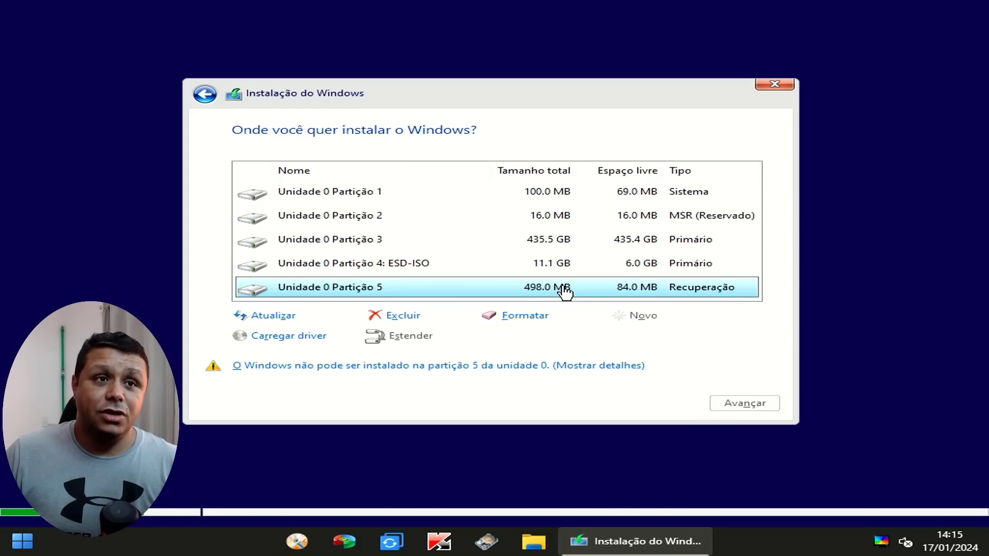
click(513, 242)
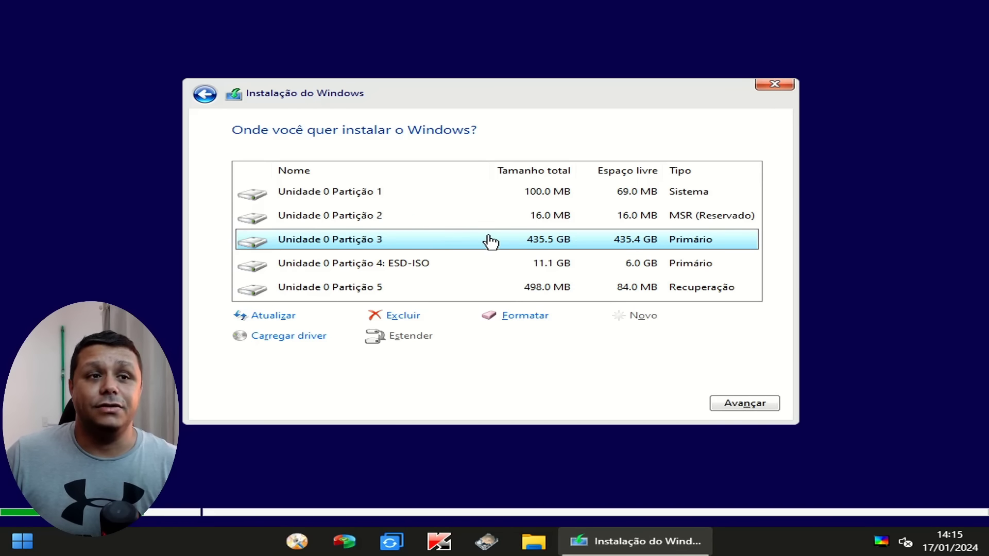
click(742, 403)
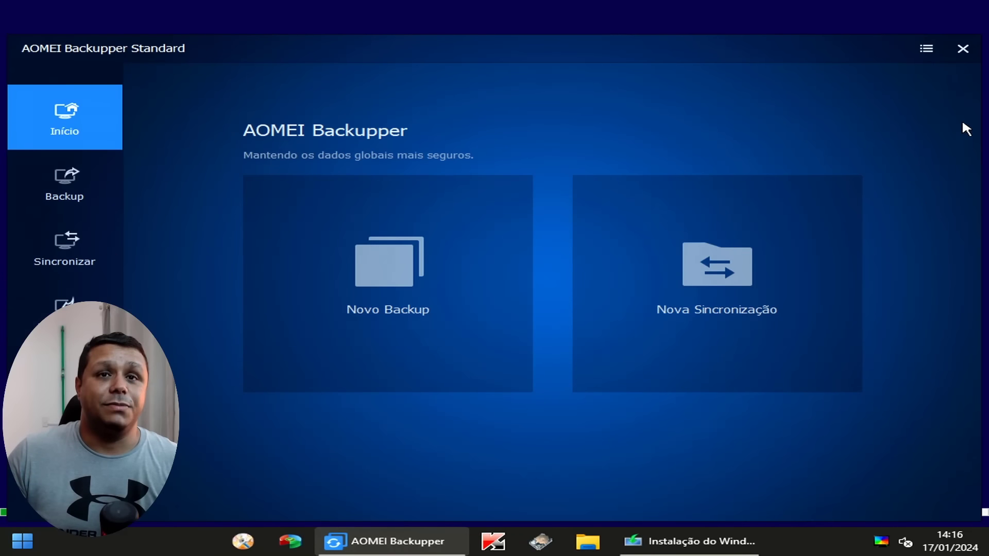
Look at AOMEI Backupper, the drives in File Explorer and HD Tune while the installation runs, closing each one.
click(962, 49)
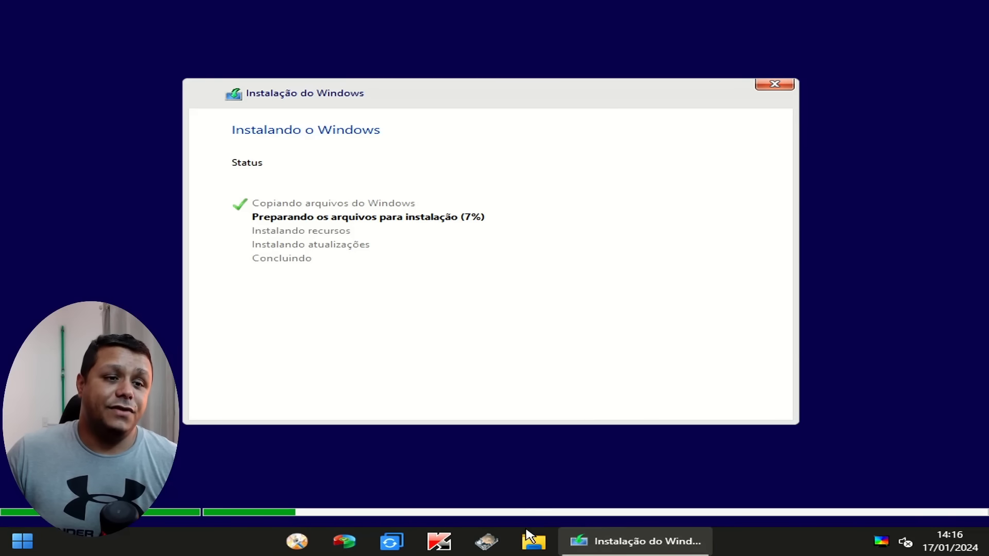
click(530, 538)
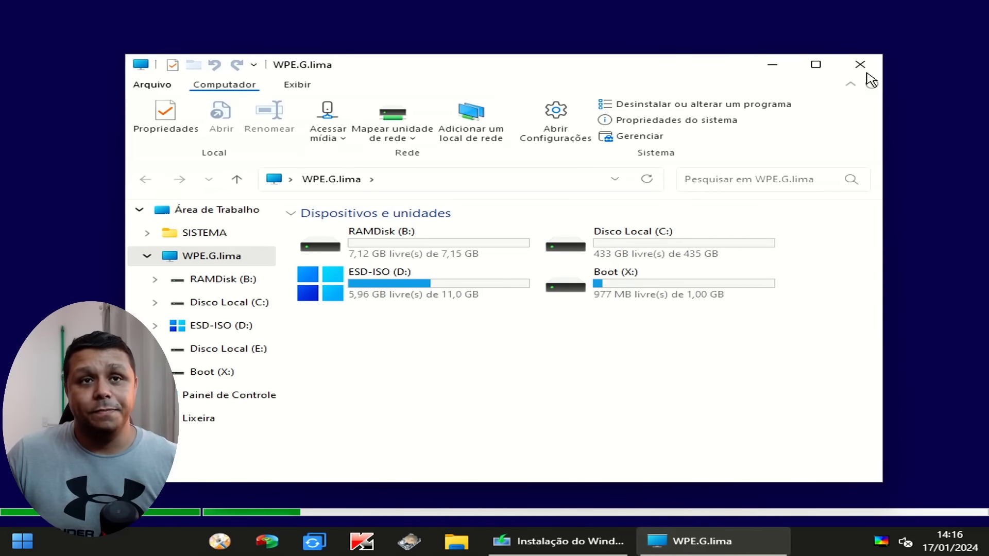
click(861, 66)
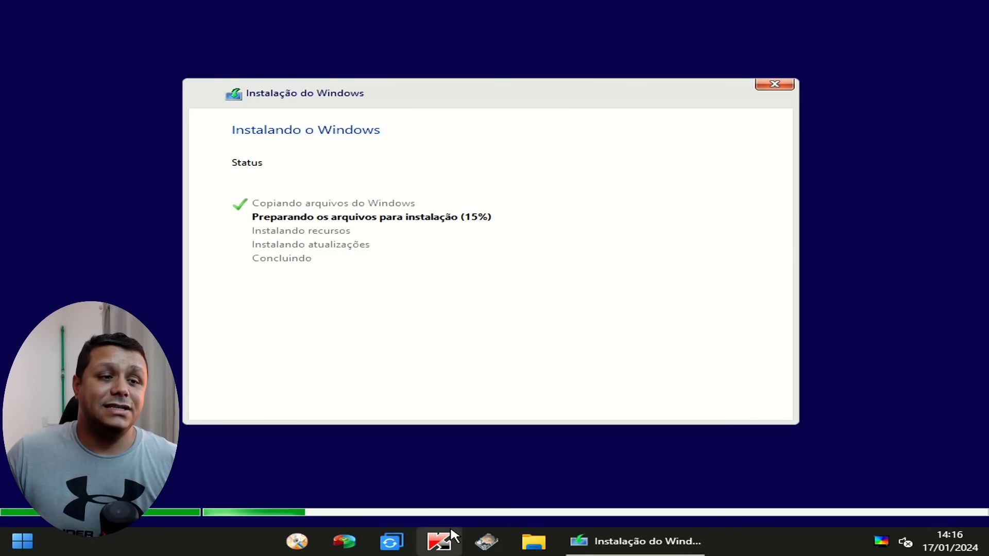
click(486, 541)
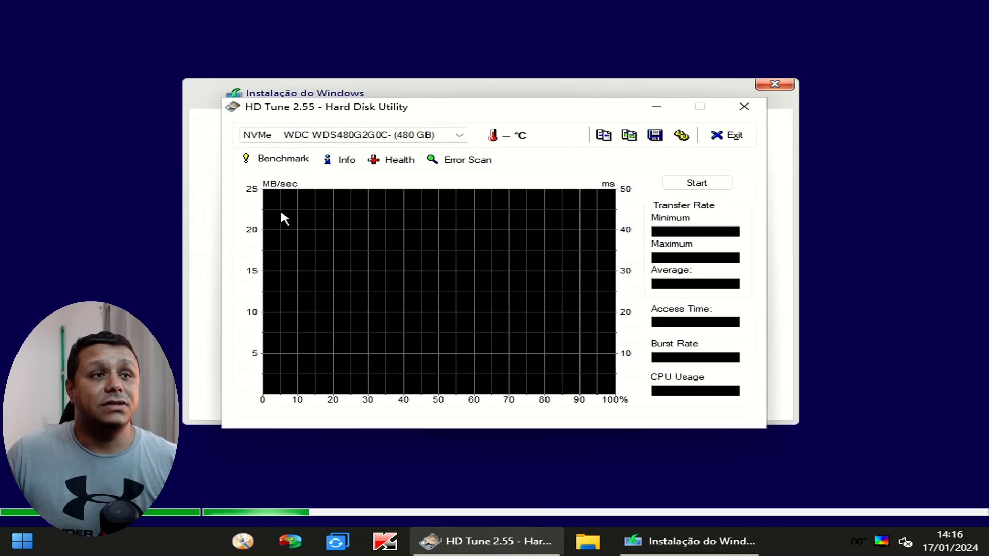
click(751, 108)
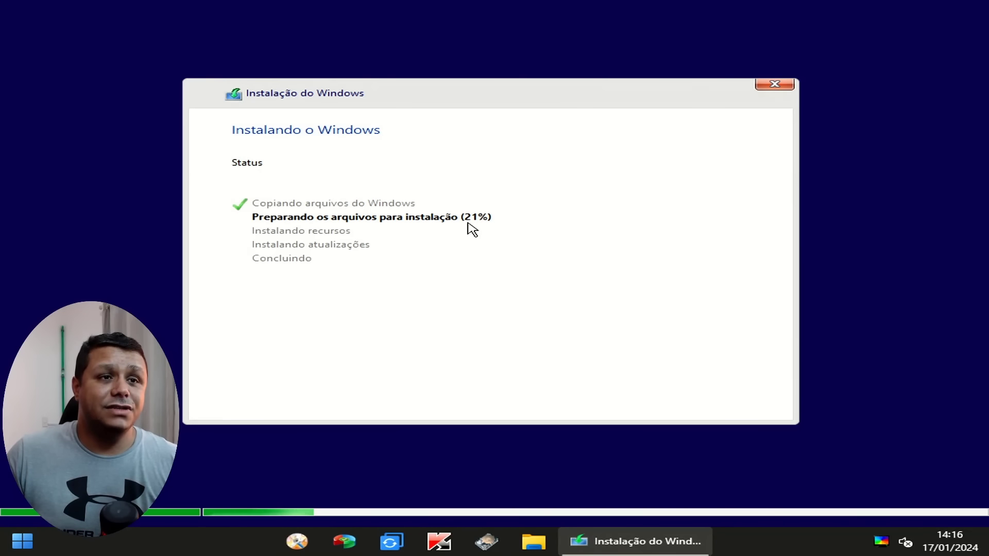